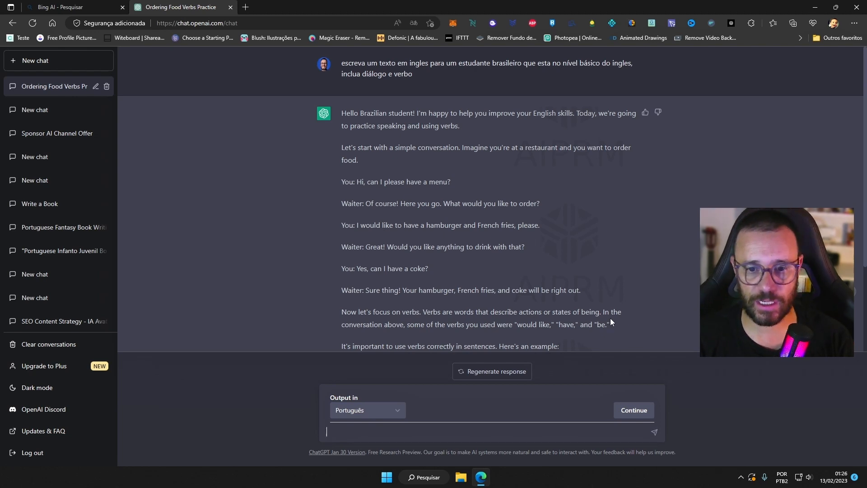
# - Ask ChatGPT "o que significa would like to have, explique", taking the English phrase from the waiter dialogue
pyautogui.moveTo(387, 246); pyautogui.dragTo(434, 247)
pyautogui.click(451, 271)
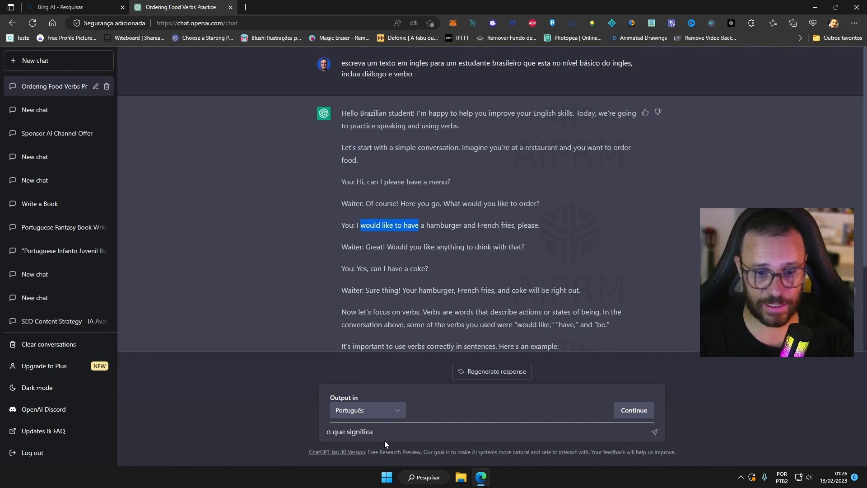
pyautogui.click(384, 440)
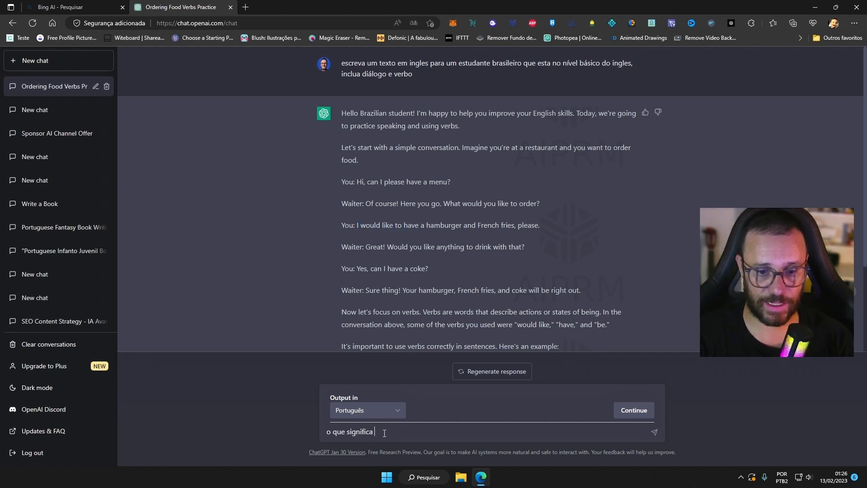
pyautogui.write('would like to have')
pyautogui.write(', exp')
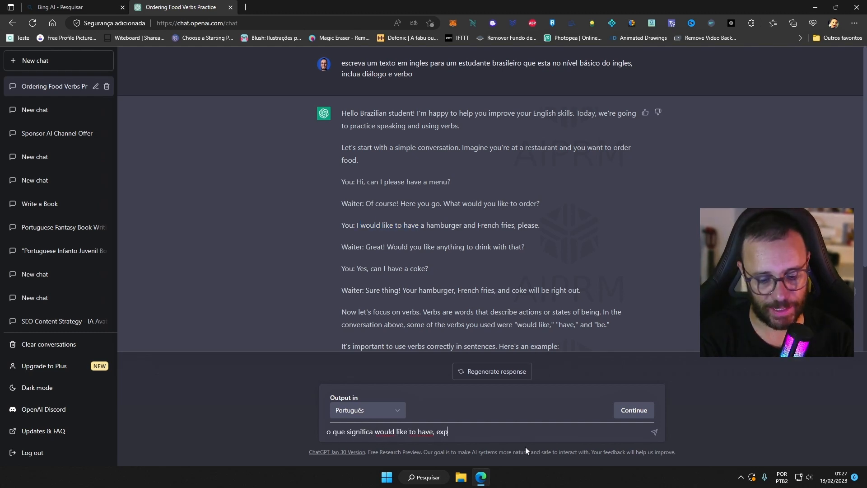
pyautogui.write('lique')
pyautogui.press('Return')
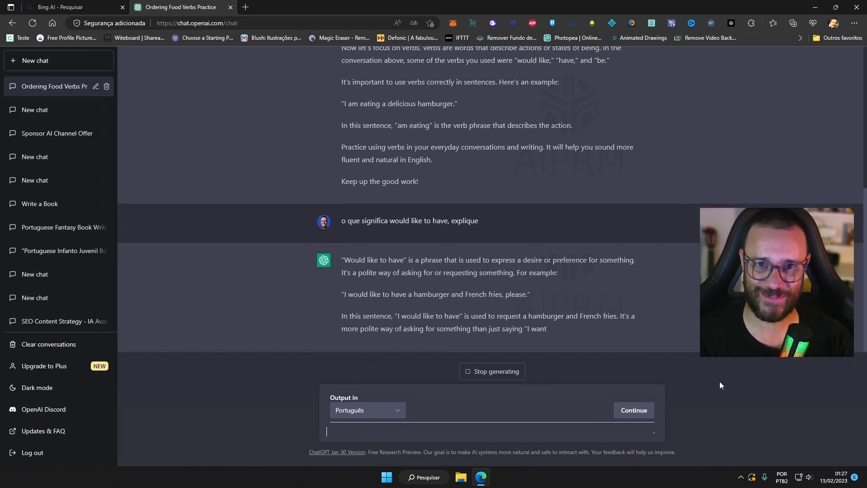
# - Request the explanation in Portuguese with the message "faça a explicação em português"
pyautogui.click(359, 432)
pyautogui.write('faça a explica')
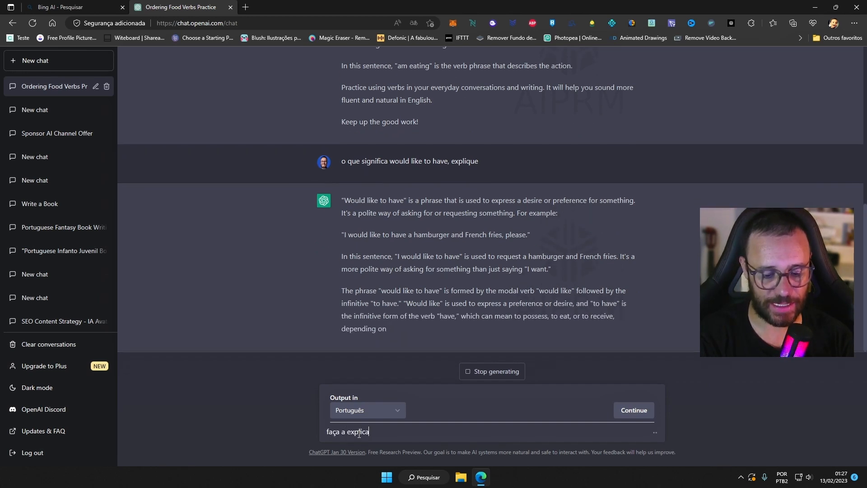
pyautogui.write('ção em português')
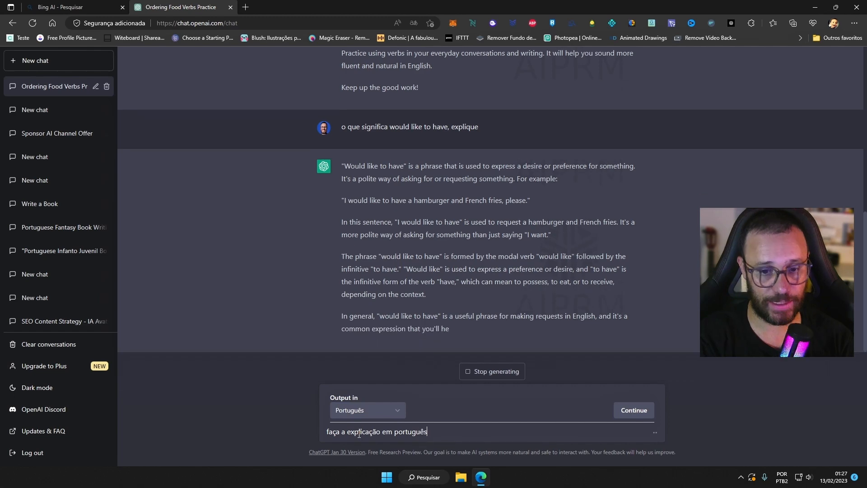
pyautogui.press('Return')
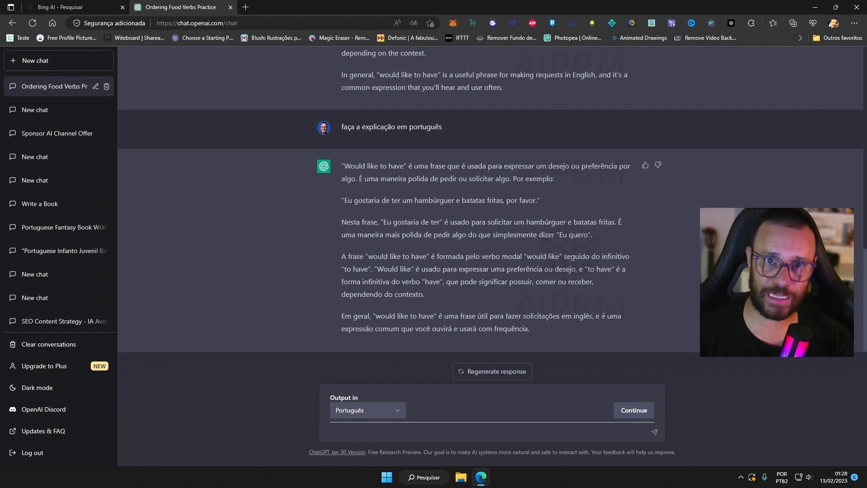
# - Reword the drafted sentence's ending to "a orange juice", add "corrija meu texto colocando em negrito meus erros" and send it
pyautogui.scroll(6, 526, 230)
pyautogui.scroll(5, 526, 231)
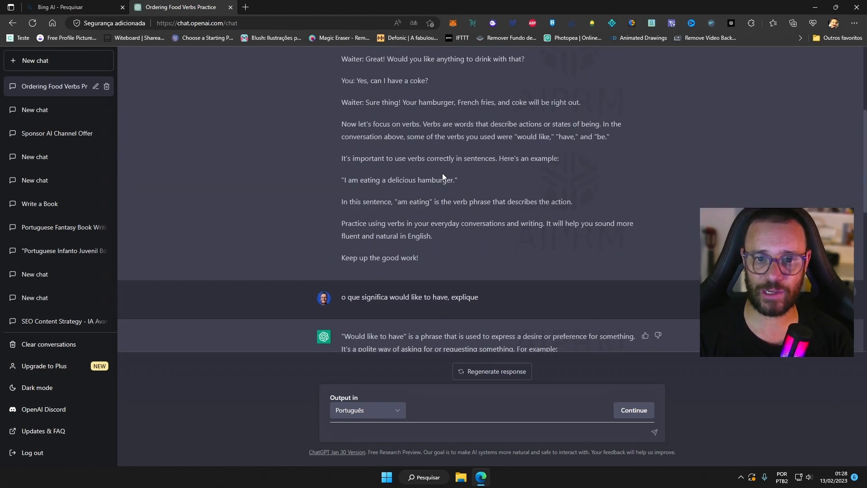
pyautogui.scroll(-8, 502, 238)
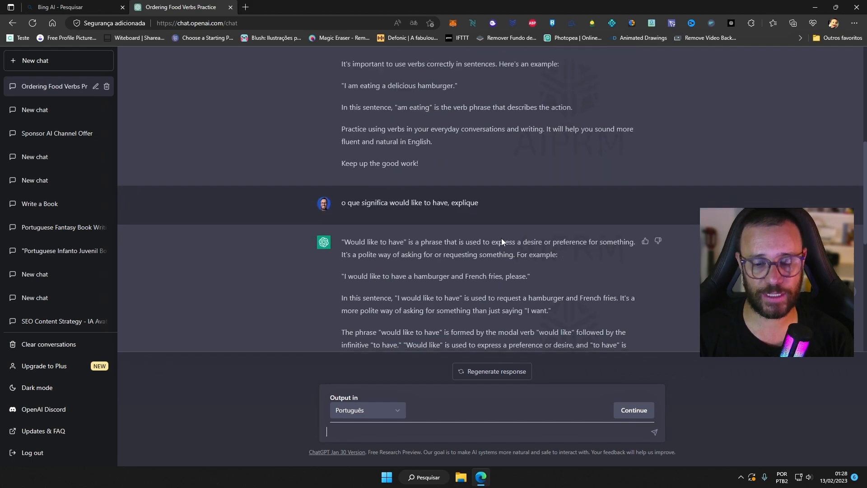
pyautogui.scroll(-4, 562, 232)
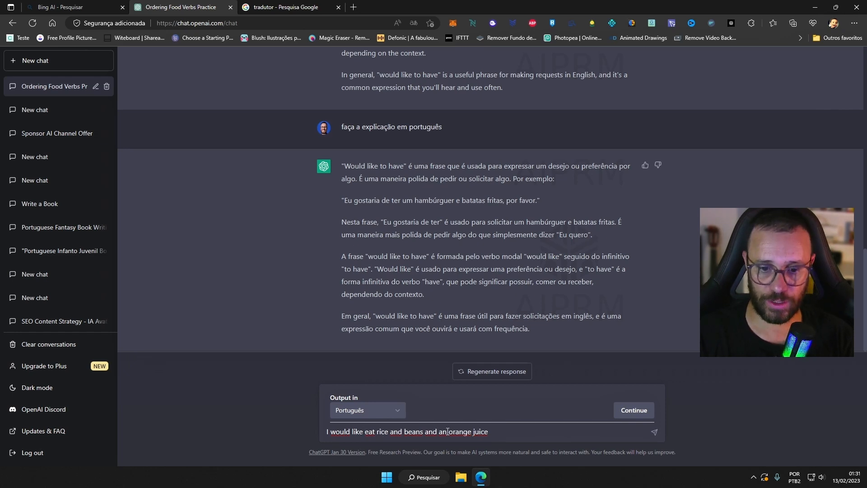
pyautogui.press('BackSpace')
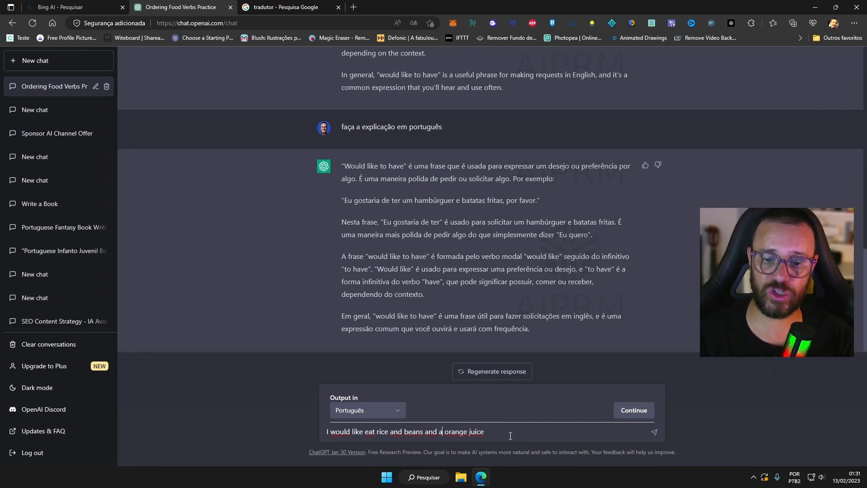
pyautogui.click(510, 436)
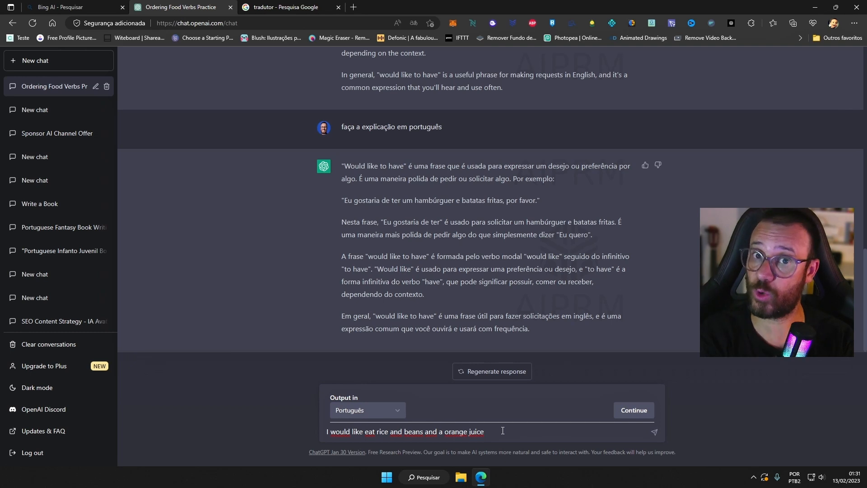
pyautogui.write('corri')
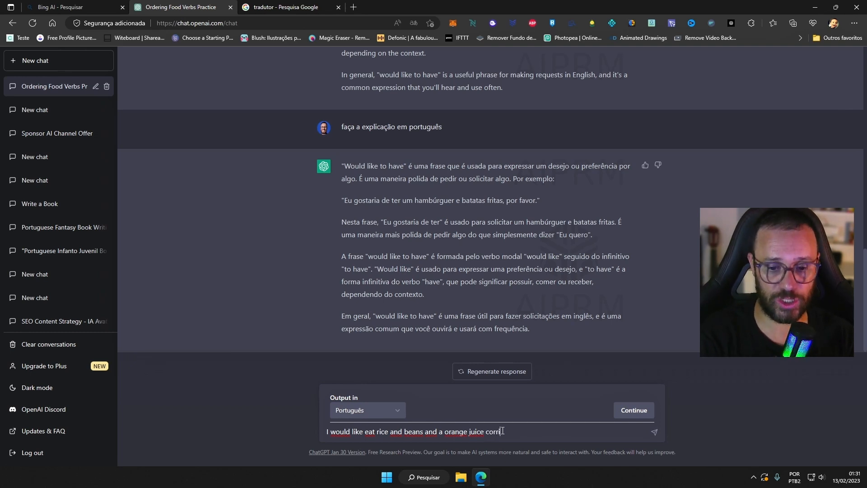
pyautogui.write('ja meu texto co')
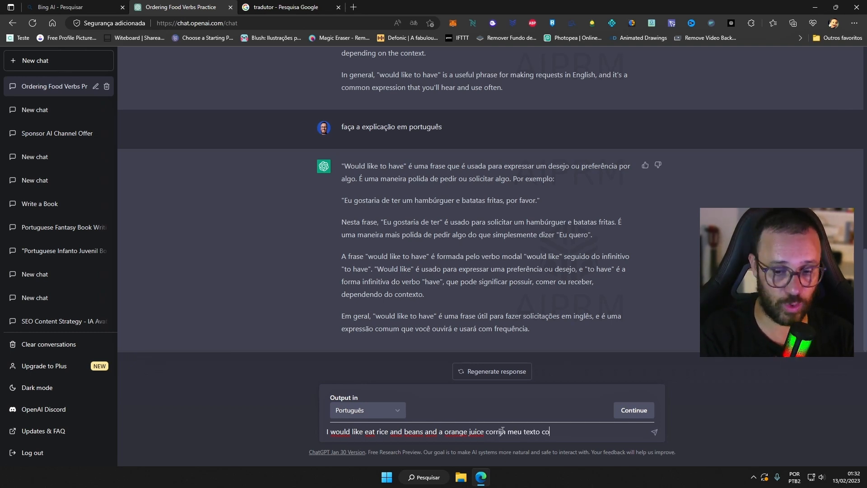
pyautogui.write('locando em neg')
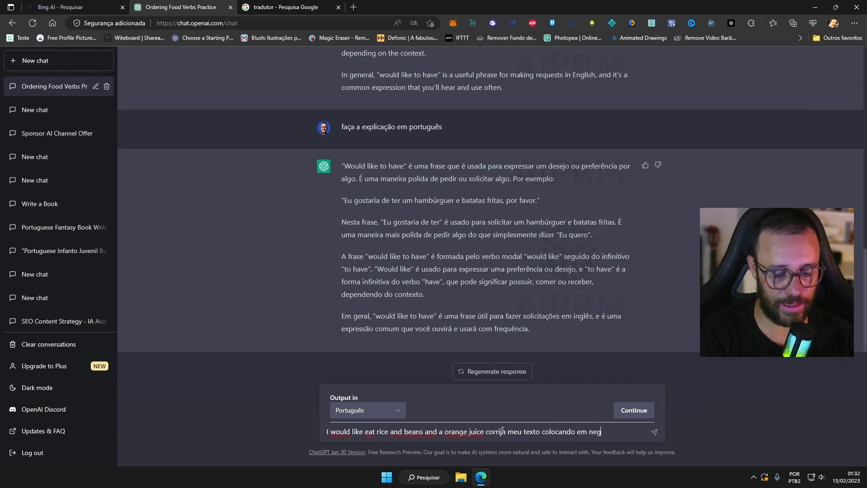
pyautogui.write('rito meus erros')
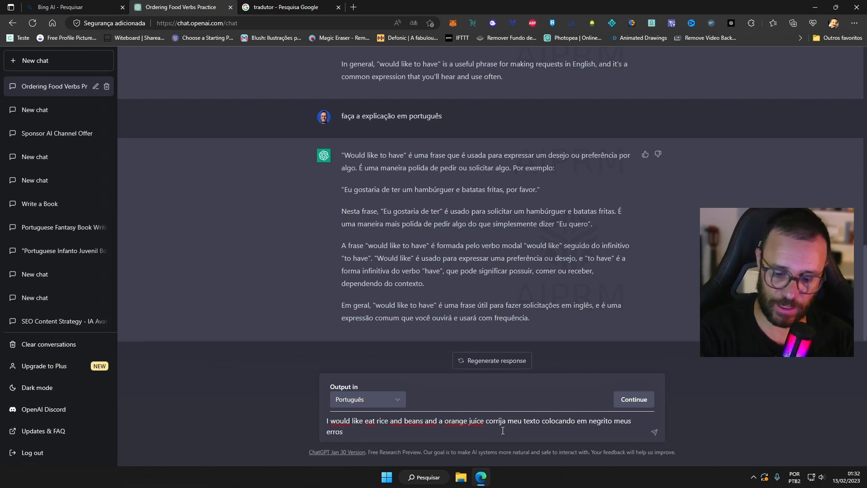
pyautogui.press('Return')
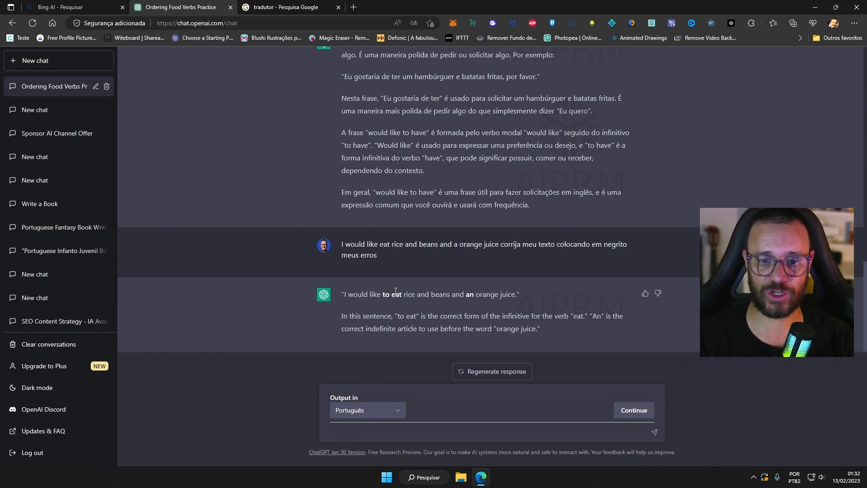
# - Examine the bolded corrections in ChatGPT's reply and the grammar explanation beneath the corrected sentence
pyautogui.moveTo(400, 295); pyautogui.dragTo(383, 295)
pyautogui.click(461, 300)
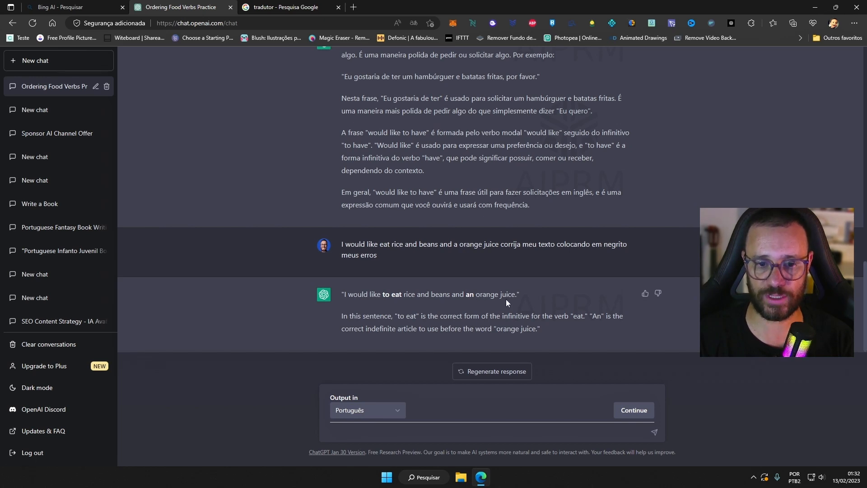
pyautogui.moveTo(464, 295); pyautogui.dragTo(472, 296)
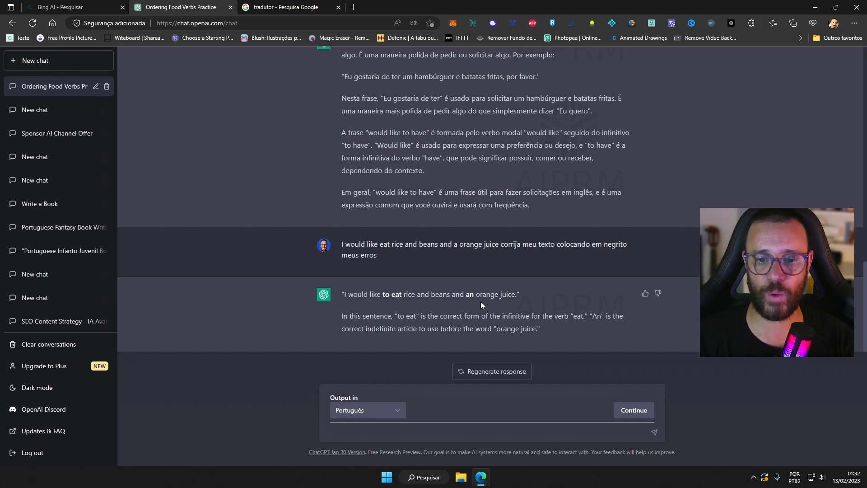
pyautogui.click(481, 307)
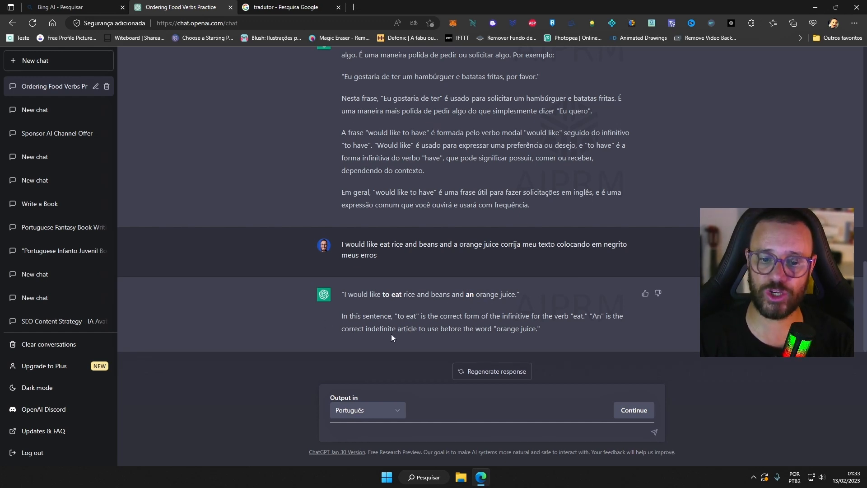
pyautogui.moveTo(353, 320); pyautogui.dragTo(567, 326)
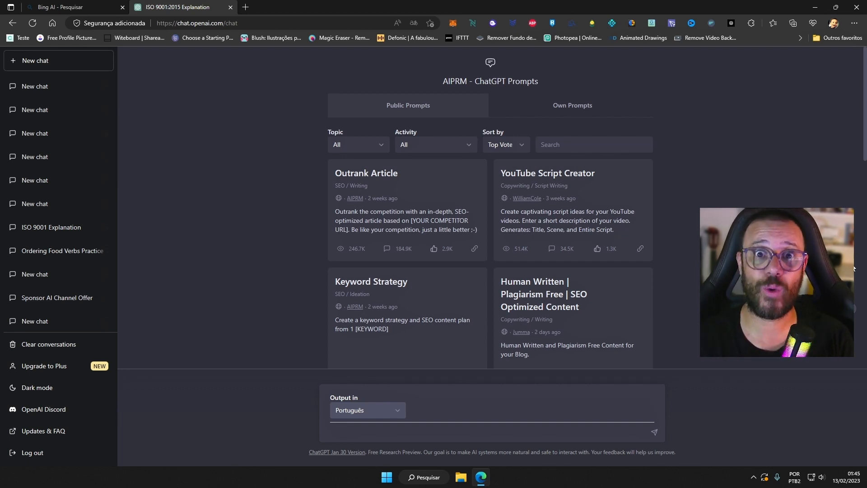
pyautogui.scroll(-3, 782, 163)
pyautogui.scroll(3, 781, 162)
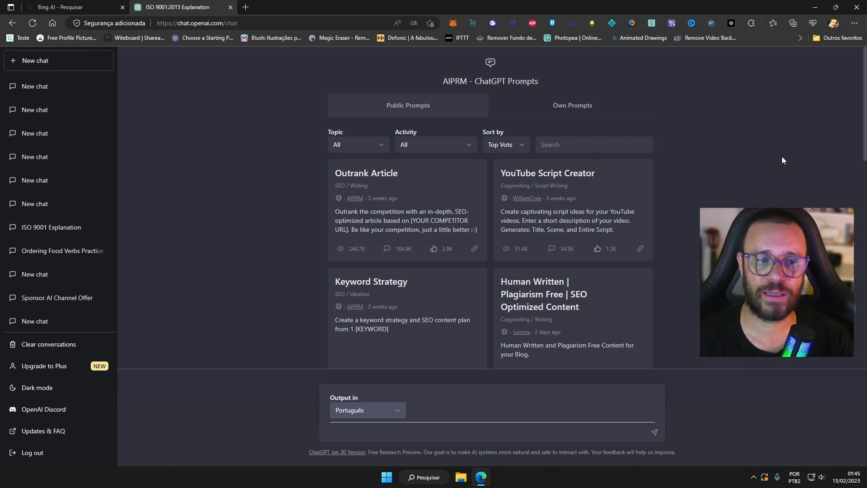
pyautogui.scroll(-4, 772, 152)
pyautogui.scroll(4, 490, 208)
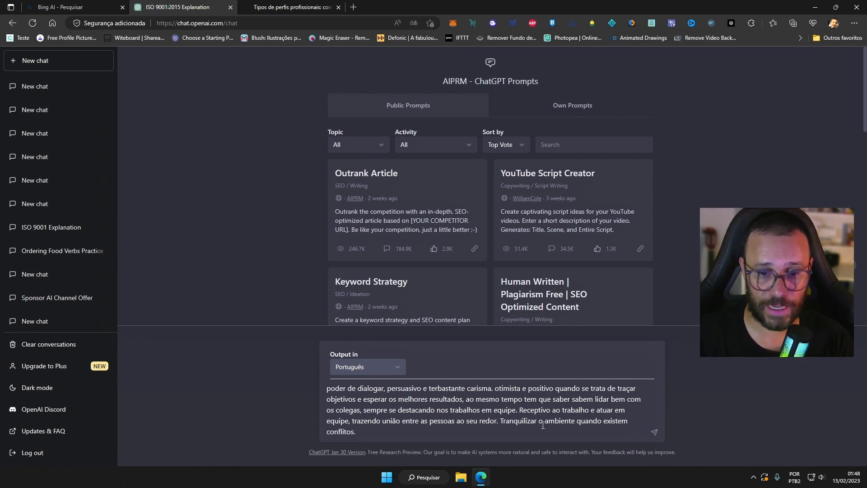
# - Correct the profile's ending to "existir conflitos", append "criar uma lista de perguntas para entrevista de um candidato, considerando este perfil" and send it
pyautogui.write('r')
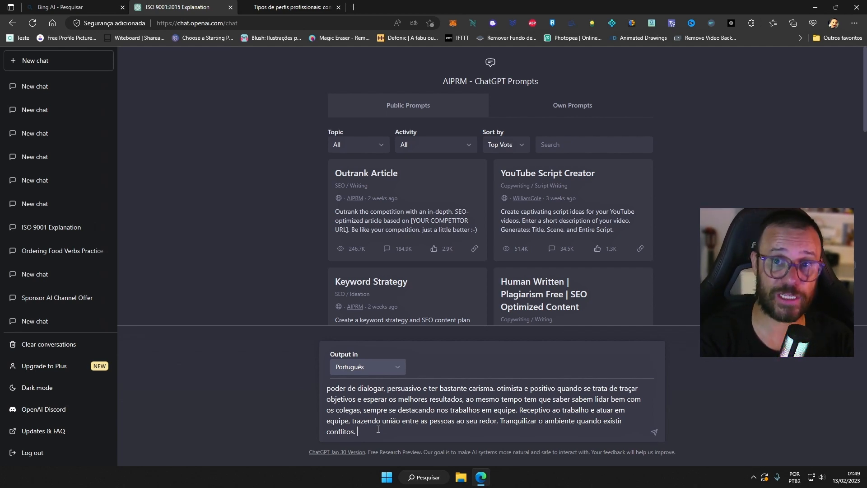
pyautogui.write('criar')
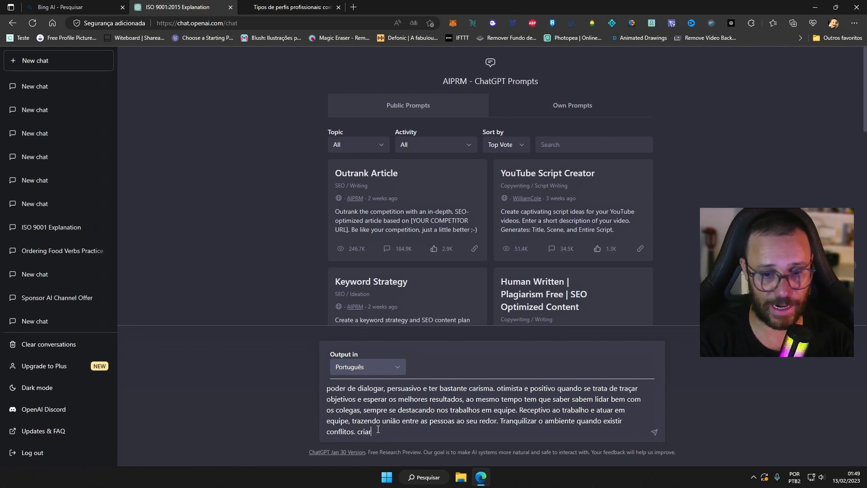
pyautogui.write(' uma lista de per')
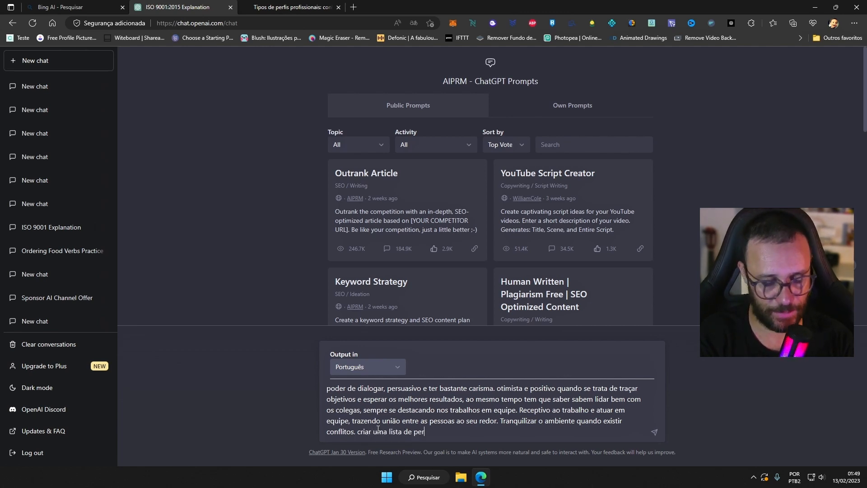
pyautogui.write('guntas para ent')
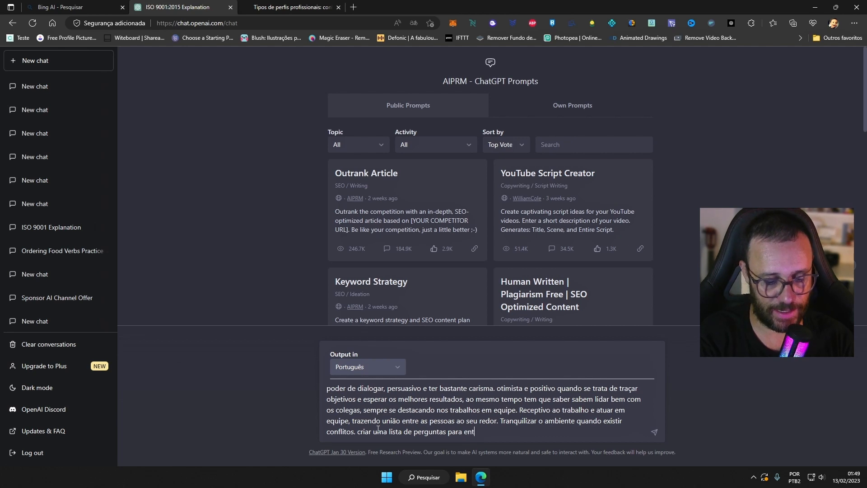
pyautogui.write('revista de um ')
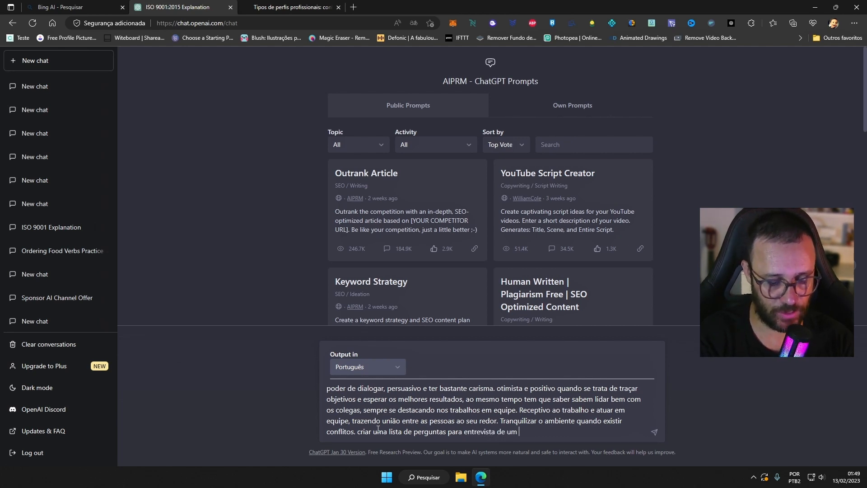
pyautogui.write('candidar')
pyautogui.press('BackSpace')
pyautogui.write(', considerand')
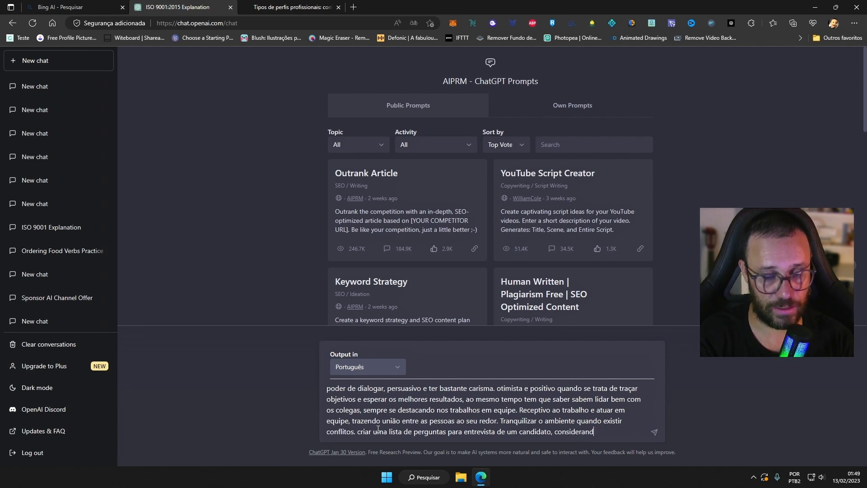
pyautogui.write('o este perf')
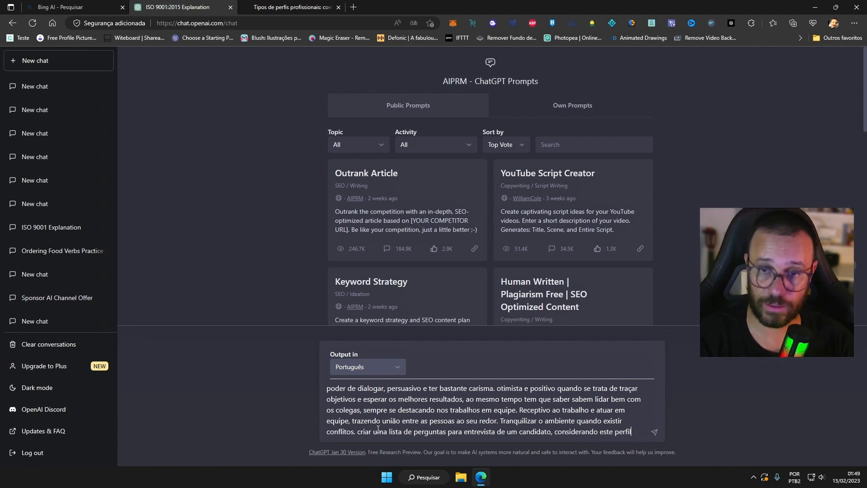
pyautogui.write('il')
pyautogui.press('Return')
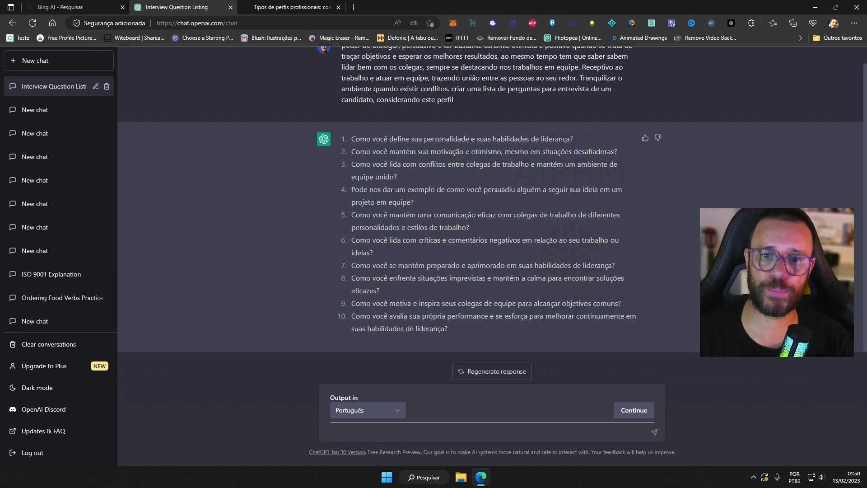
# - Compare the profile's requirement about calming the environment during conflicts with the generated interview questions
pyautogui.scroll(1, 405, 69)
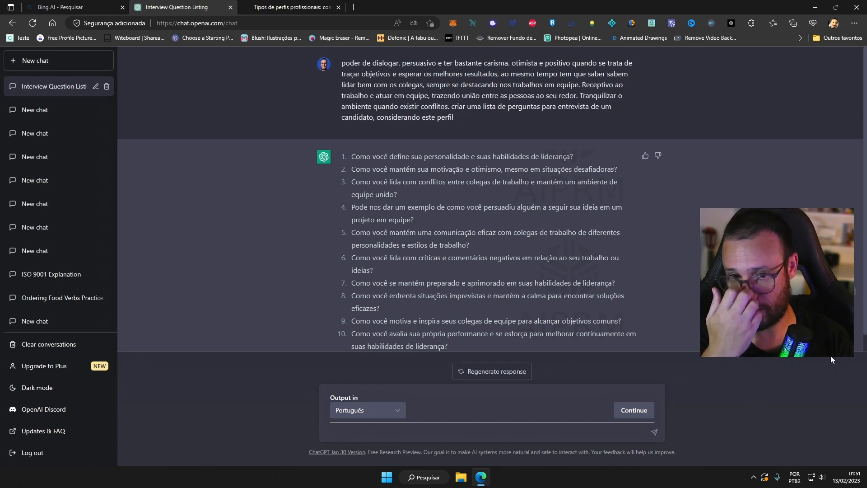
pyautogui.moveTo(445, 108); pyautogui.dragTo(579, 97)
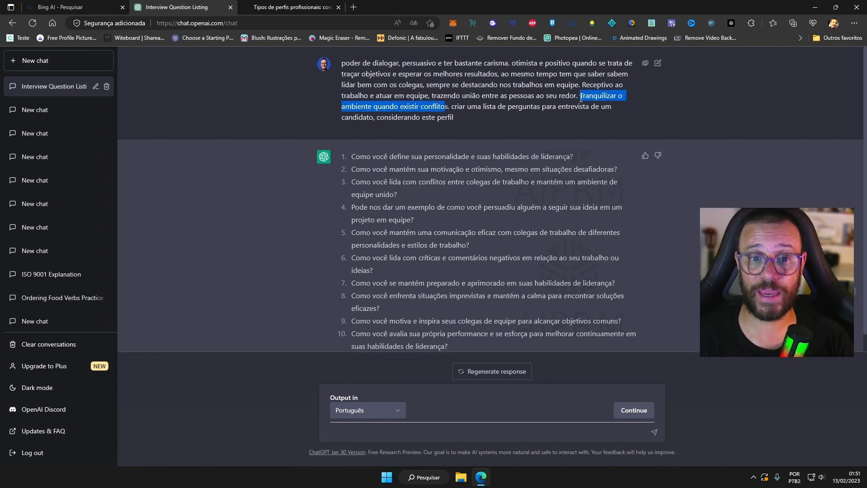
pyautogui.click(539, 250)
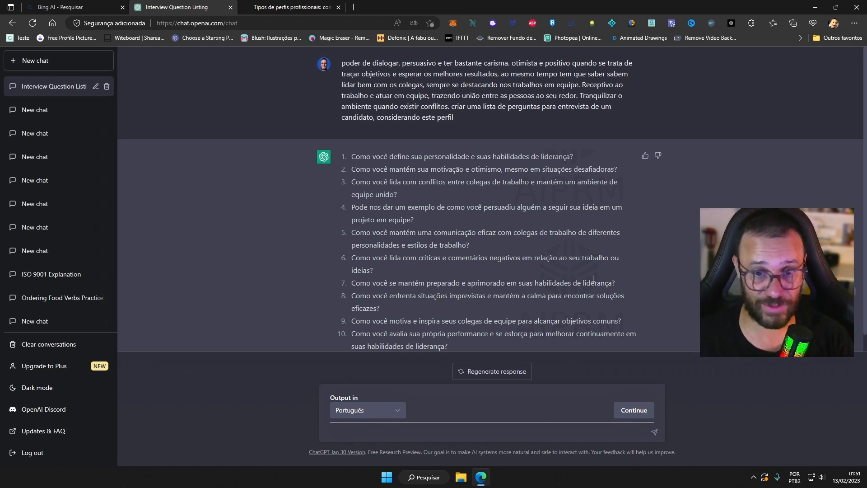
pyautogui.scroll(-1, 576, 286)
pyautogui.scroll(1, 577, 286)
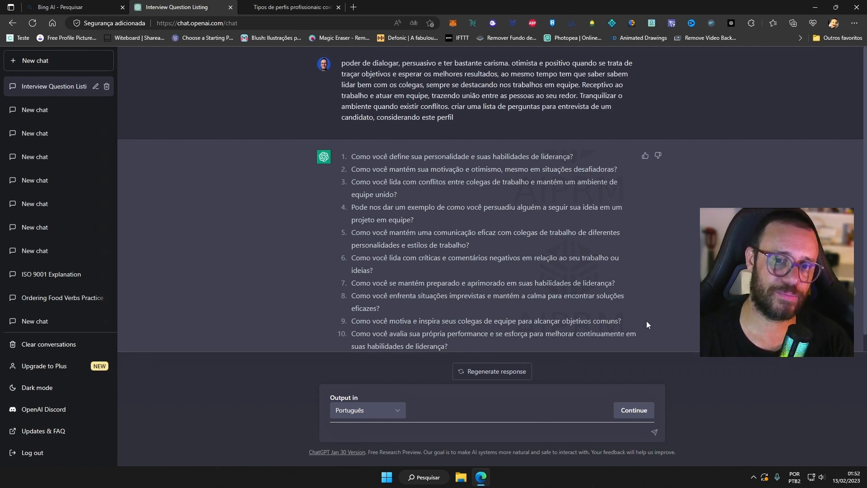
# - Ask whether the driver who hit the car's right side in the roundabout must pay, citing Brazilian traffic law and the applicable article
pyautogui.scroll(-1, 647, 321)
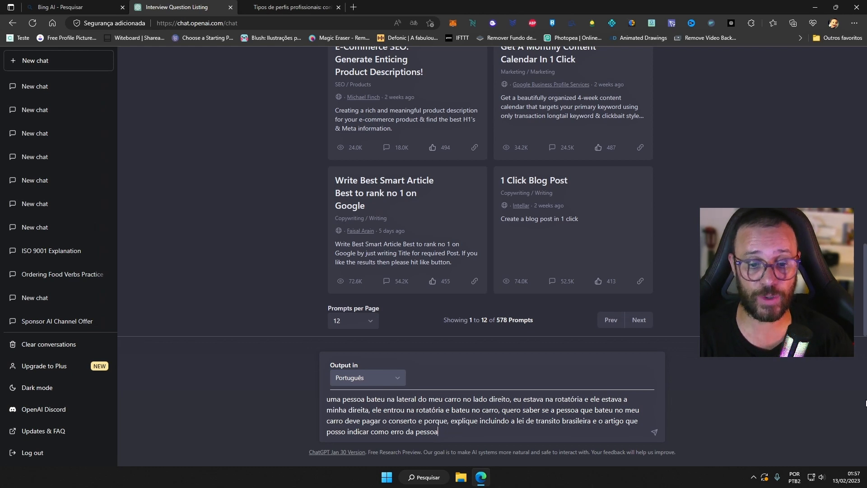
pyautogui.press('Return')
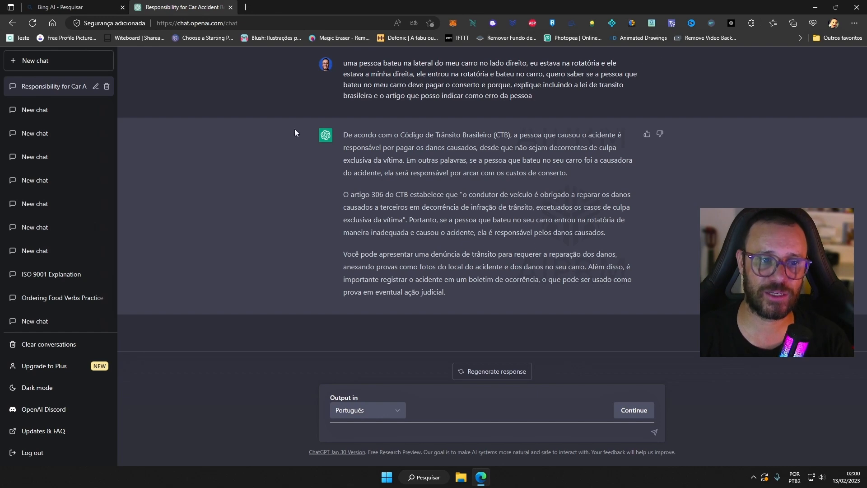
# - Delete the car accident conversation and highlight the "AIPRM - ChatGPT Prompts" heading above the public prompts
pyautogui.click(106, 88)
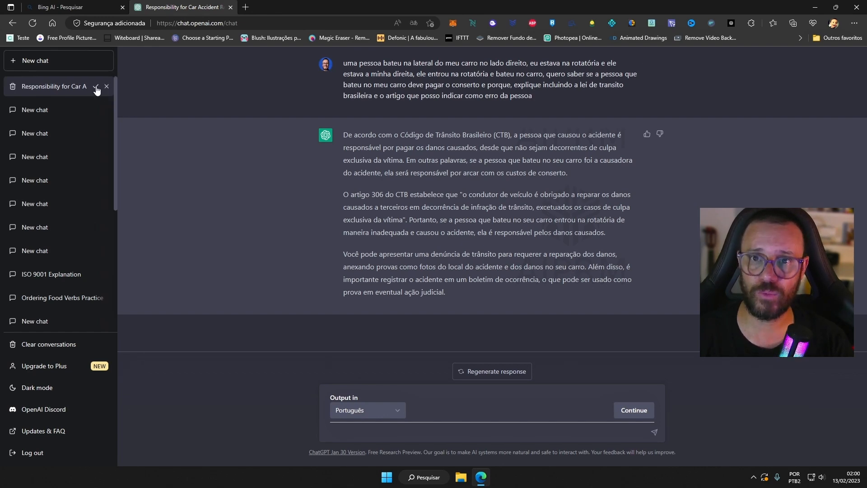
pyautogui.click(96, 87)
pyautogui.scroll(-2, 666, 192)
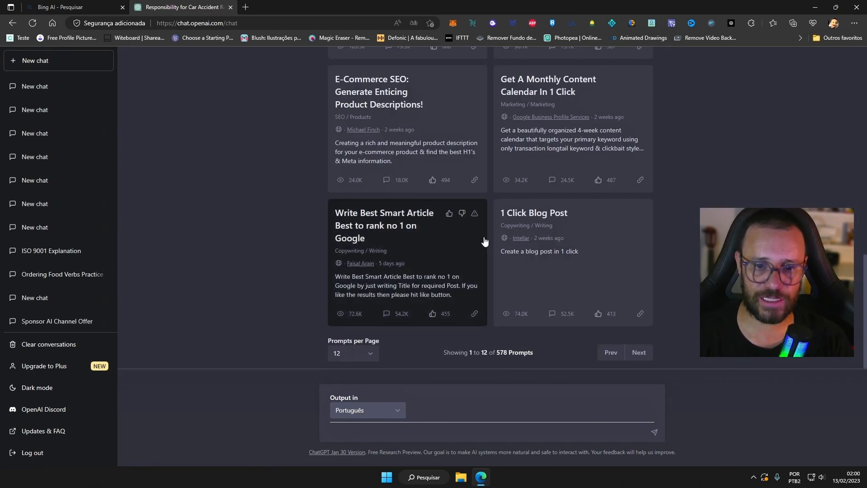
pyautogui.scroll(14, 492, 199)
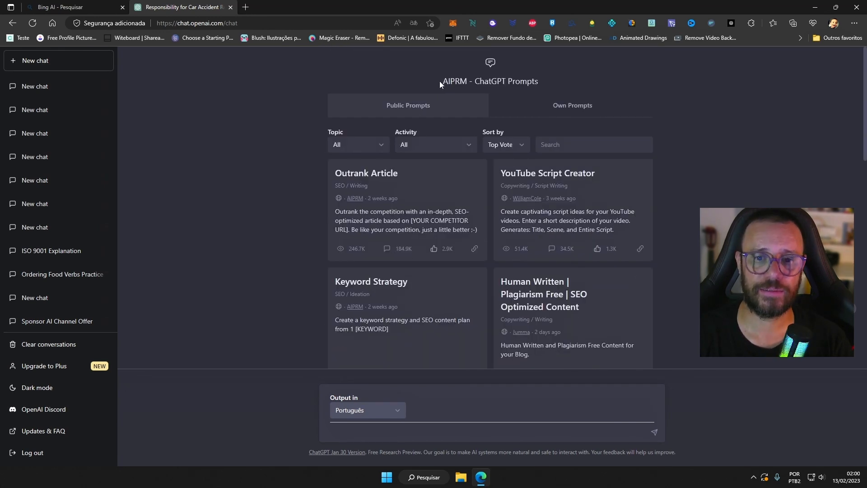
pyautogui.moveTo(439, 81); pyautogui.dragTo(543, 81)
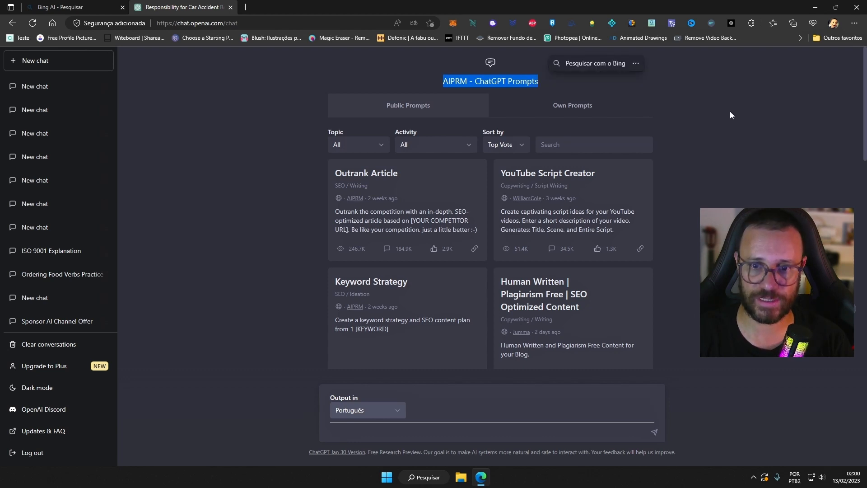
pyautogui.click(515, 406)
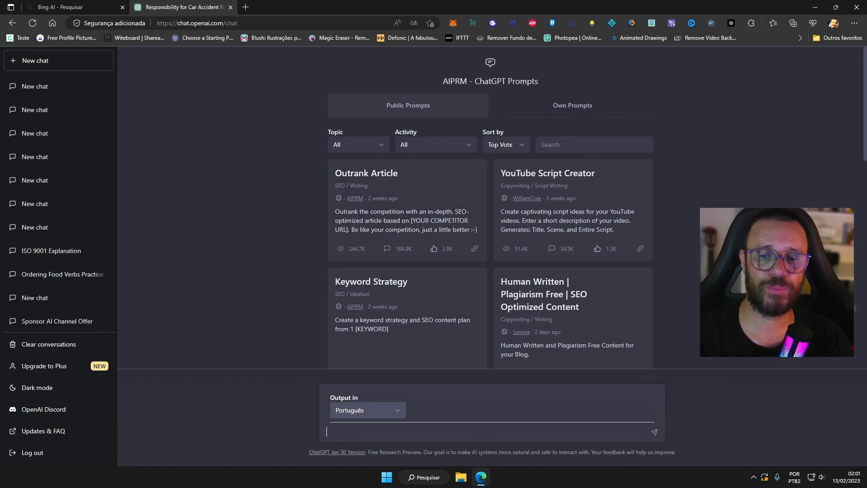
# - Run the public prompt "Human Written | Plagiarism Free | SEO Optimized Content" with the blog title "construção civil na praia de Santos"
pyautogui.scroll(-3, 490, 207)
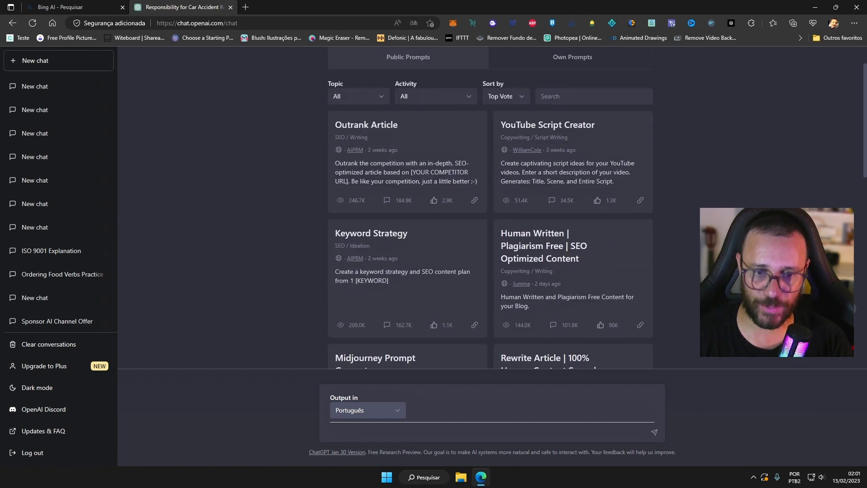
pyautogui.moveTo(569, 166)
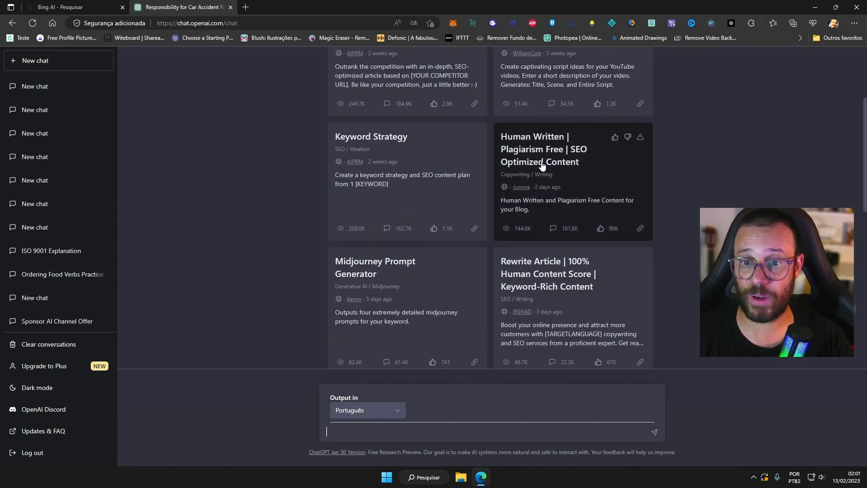
pyautogui.click(561, 164)
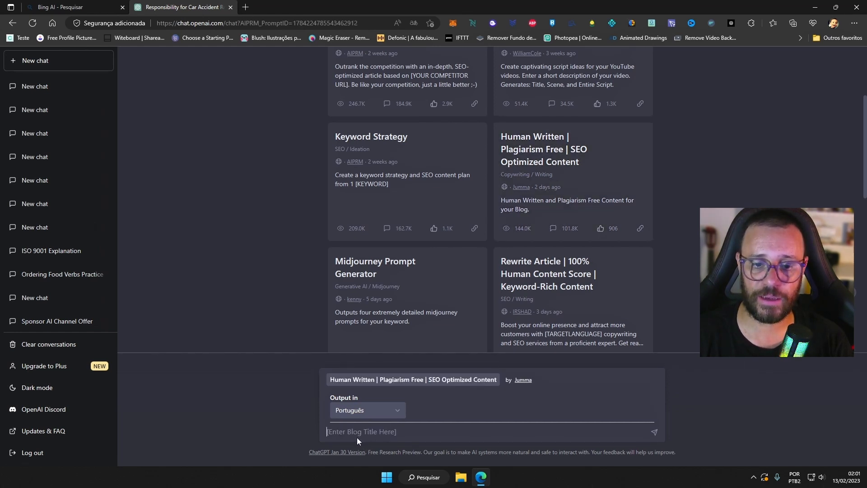
pyautogui.click(383, 435)
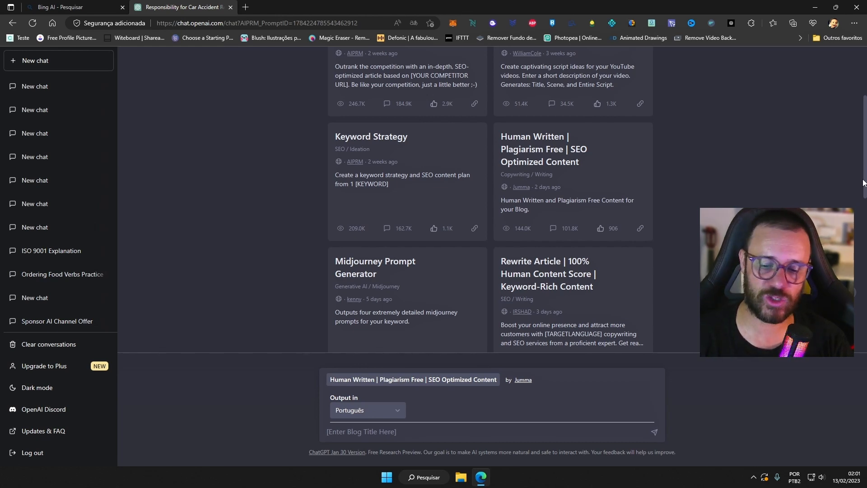
pyautogui.write('construção civil ')
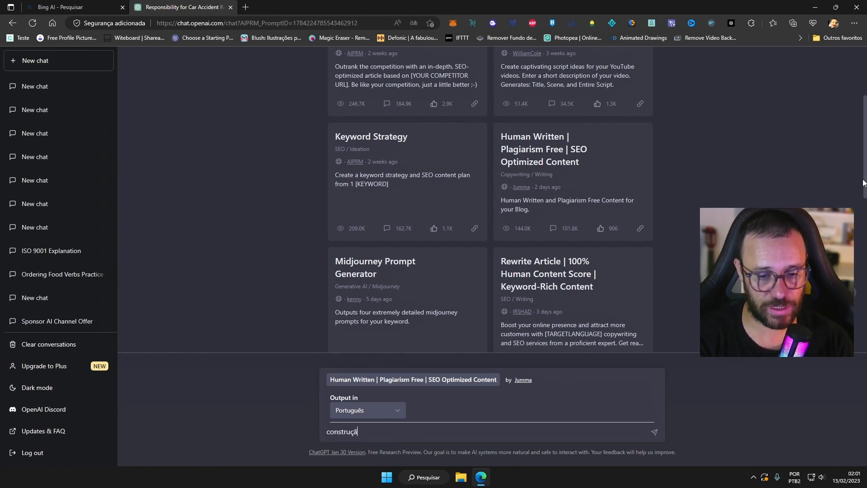
pyautogui.write('na praia de Santos')
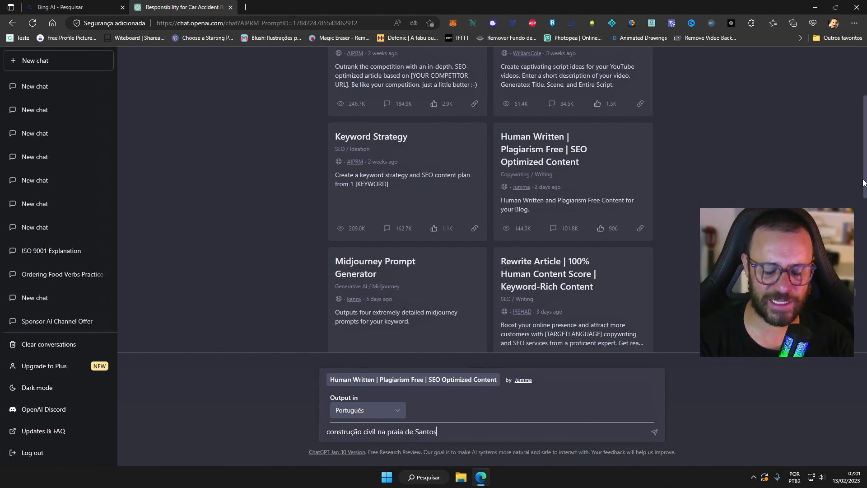
pyautogui.press('Return')
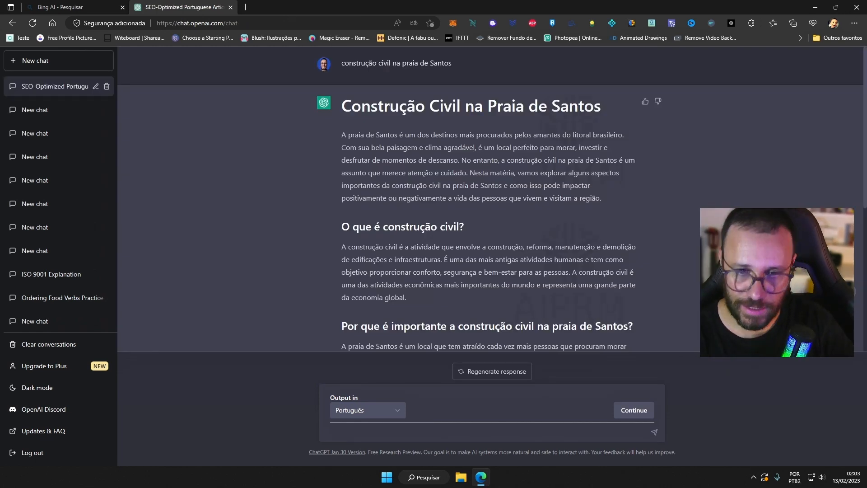
# - Review the generated article's title, introduction and sections against the blog title entered
pyautogui.moveTo(341, 63); pyautogui.dragTo(451, 67)
pyautogui.click(474, 125)
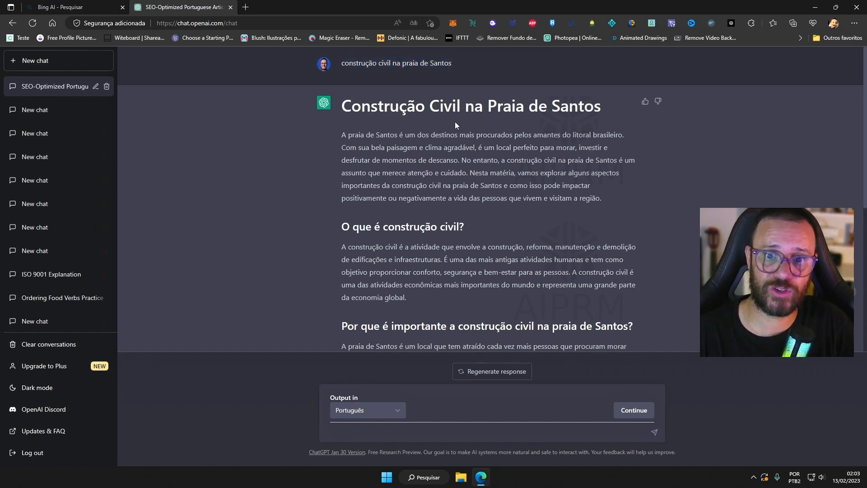
pyautogui.scroll(-3, 418, 203)
pyautogui.scroll(3, 638, 228)
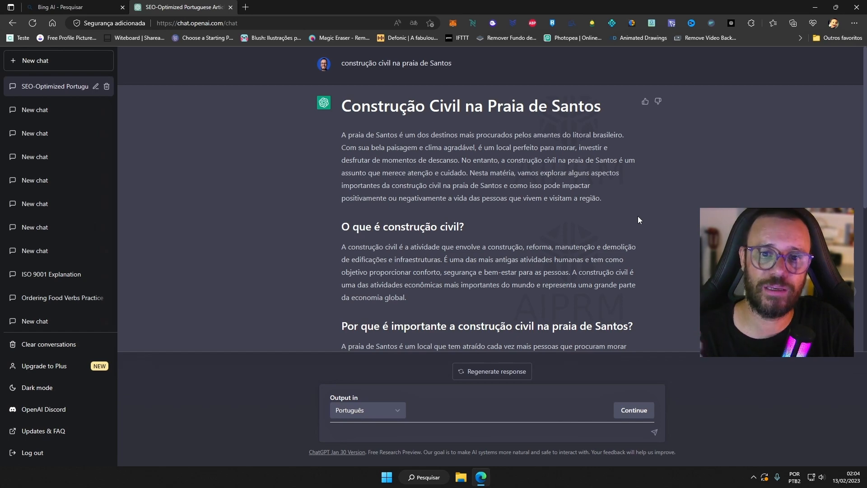
pyautogui.scroll(-3, 572, 178)
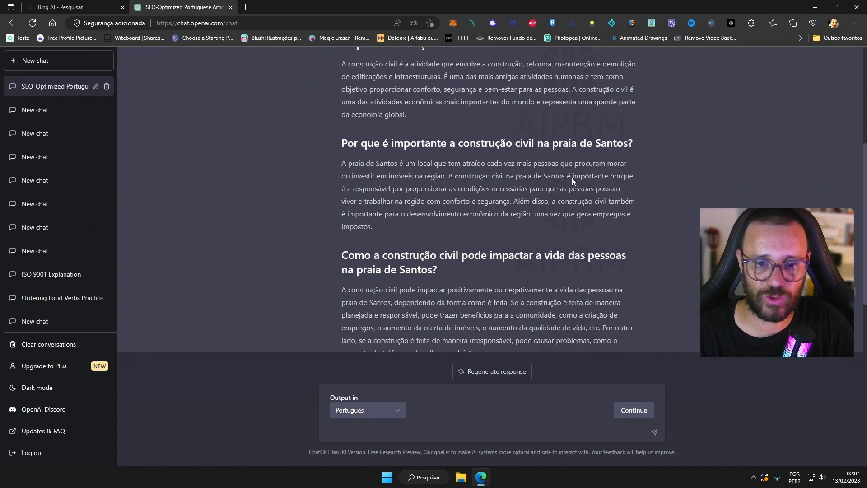
# - Delete the conversation containing the SEO-optimized Portuguese article
pyautogui.click(86, 90)
pyautogui.click(107, 86)
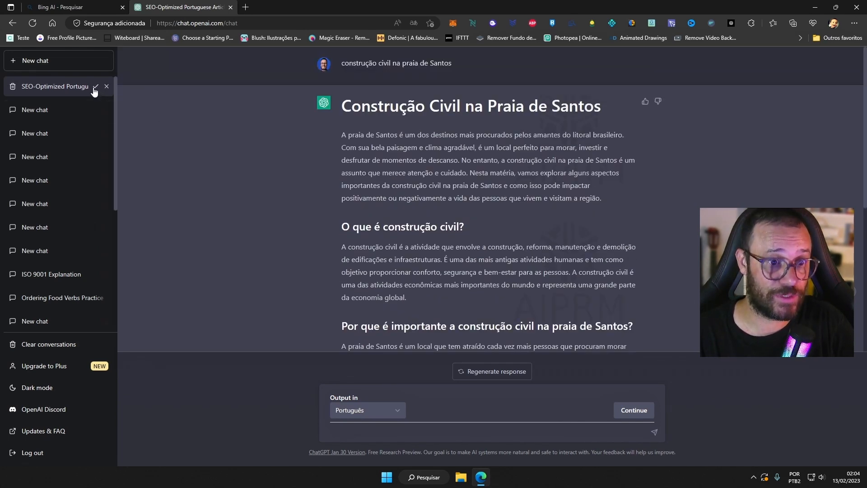
pyautogui.click(95, 87)
# - Browse the AIPRM public prompts, examining the article, e-commerce, content calendar and blog post templates
pyautogui.scroll(-3, 491, 203)
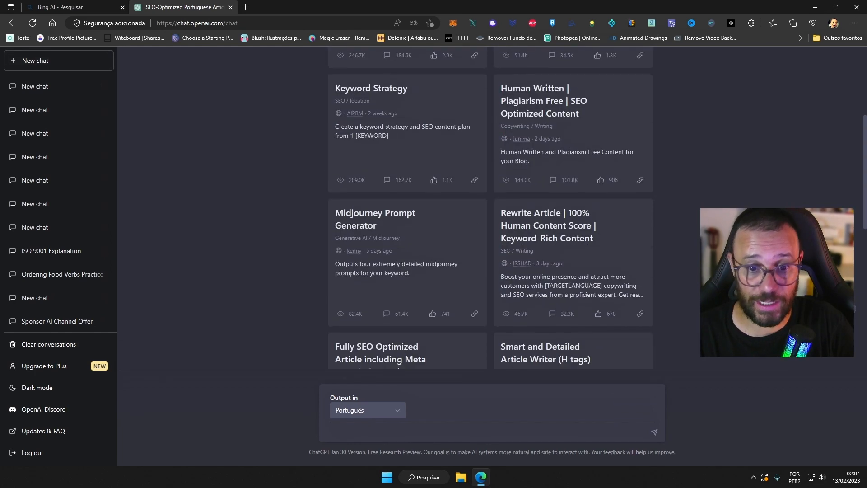
pyautogui.scroll(-1, 490, 208)
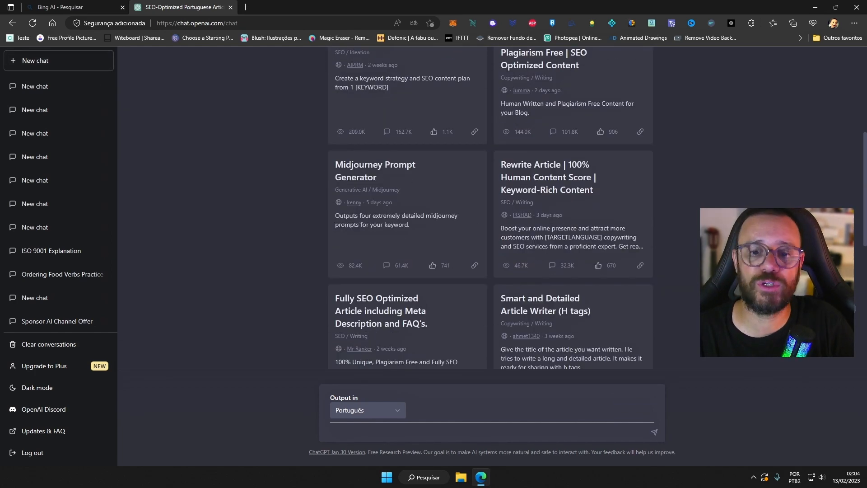
pyautogui.scroll(-5, 395, 219)
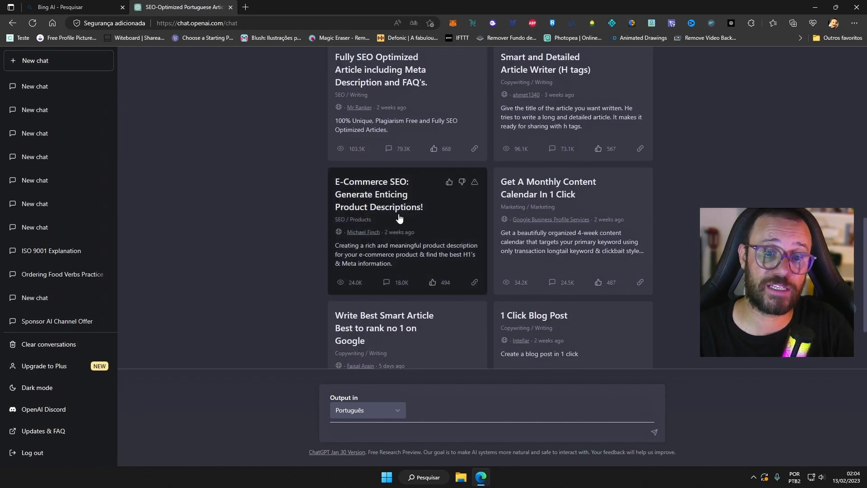
pyautogui.scroll(-2, 281, 221)
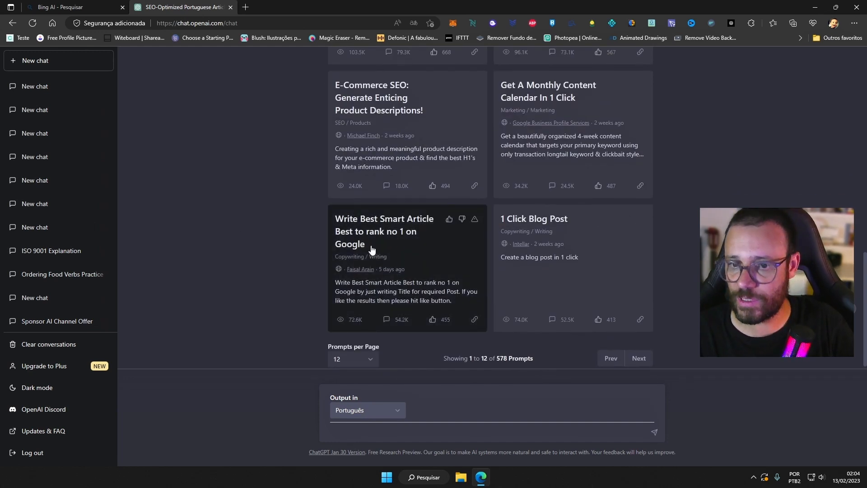
pyautogui.scroll(1, 510, 248)
pyautogui.scroll(2, 510, 249)
pyautogui.scroll(-3, 490, 243)
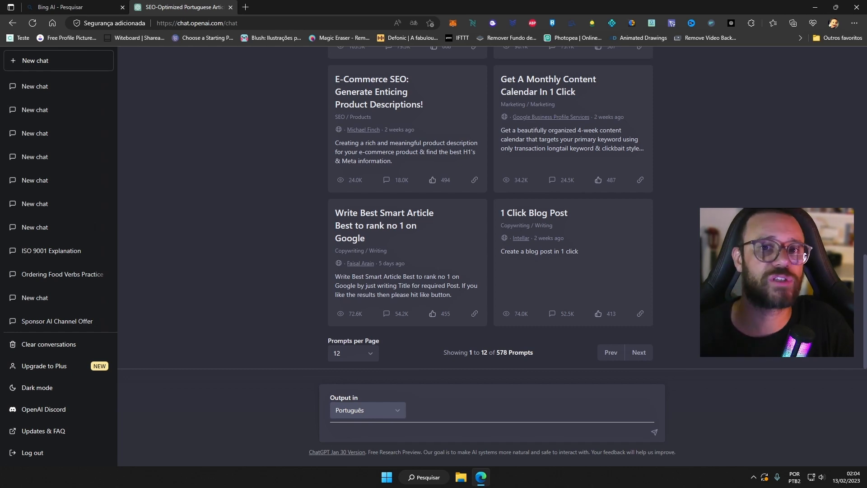
pyautogui.scroll(2, 490, 203)
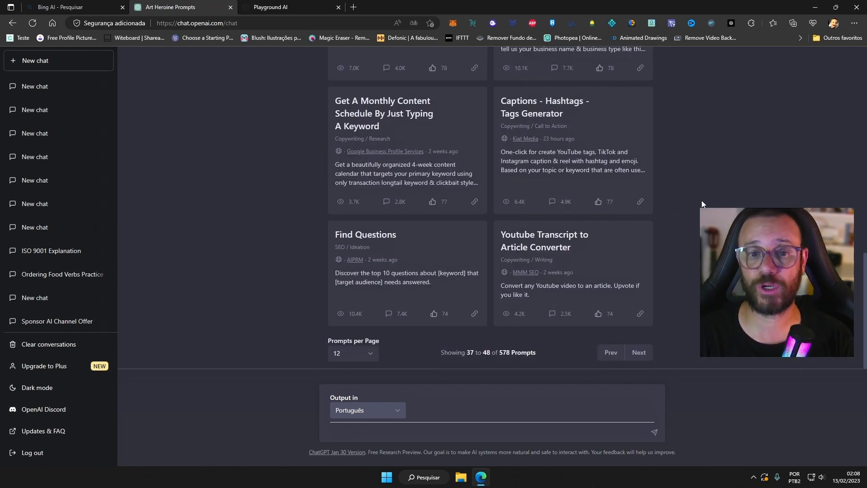
# - Translate the AIPRM prompt page into Portuguese
pyautogui.rightClick(717, 140)
pyautogui.click(731, 285)
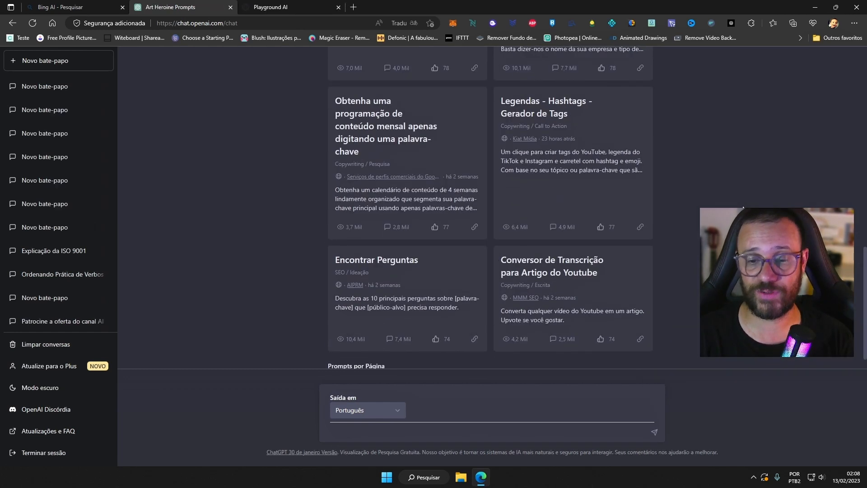
pyautogui.scroll(-1, 490, 203)
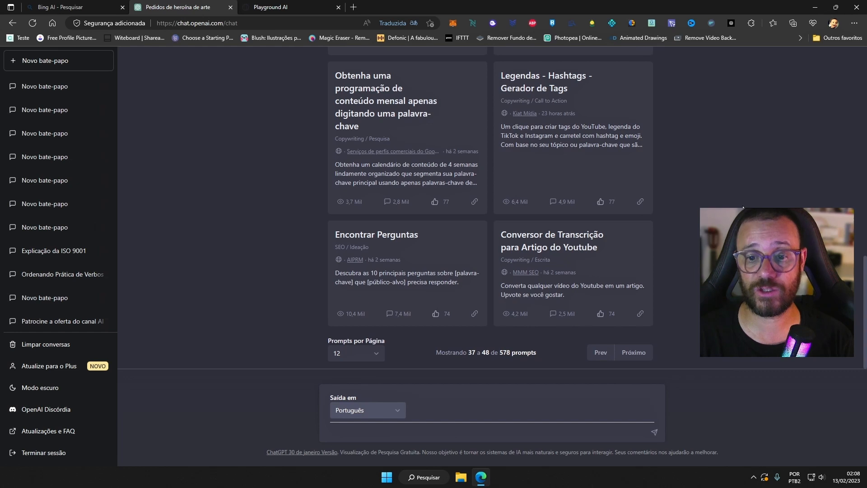
# - Select the "Captions - Hashtags - Tags Generator" prompt and show the page in its original language
pyautogui.scroll(2, 595, 264)
pyautogui.click(597, 251)
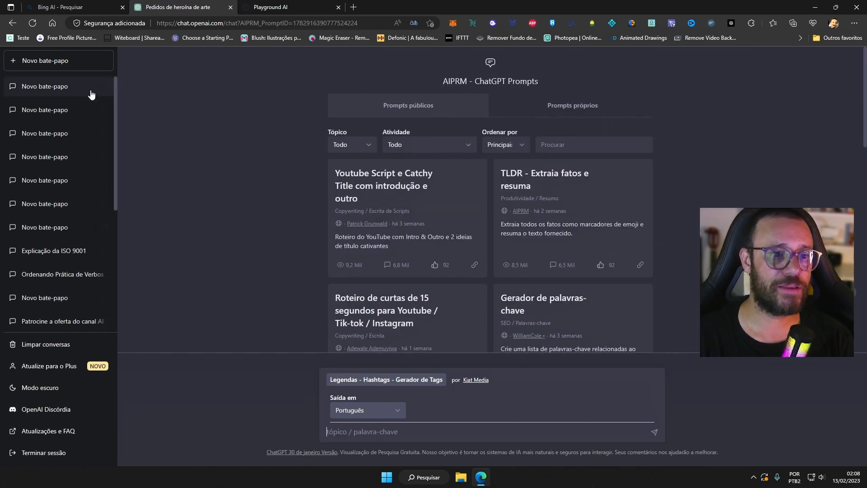
pyautogui.click(413, 23)
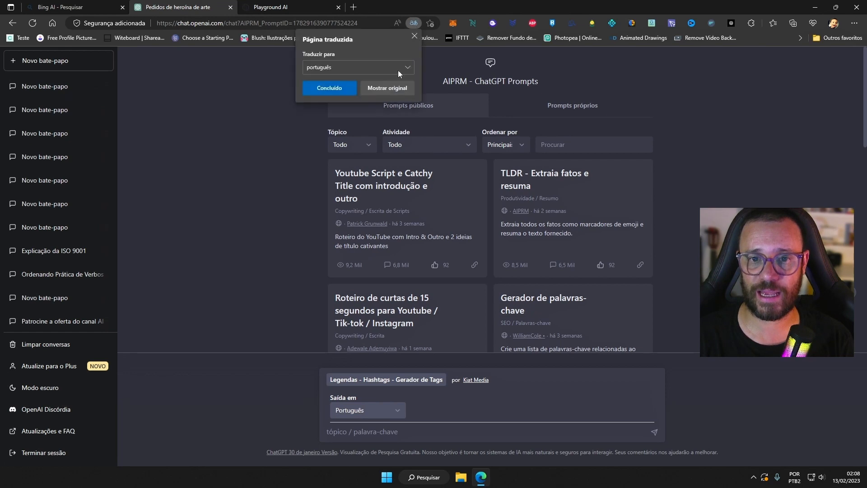
pyautogui.click(382, 88)
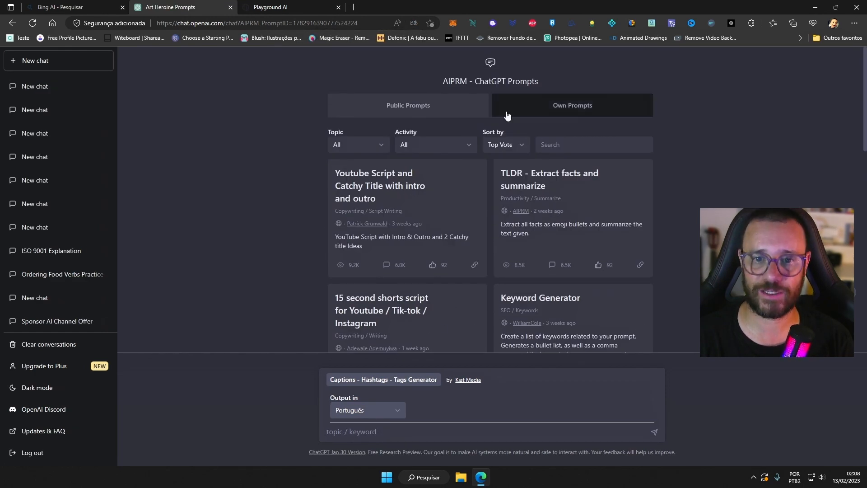
# - Search Google for "AIPRM" in a new tab, open the "AIPRM for ChatGPT" Chrome Web Store page and look over its listing
pyautogui.moveTo(466, 82); pyautogui.dragTo(353, 7)
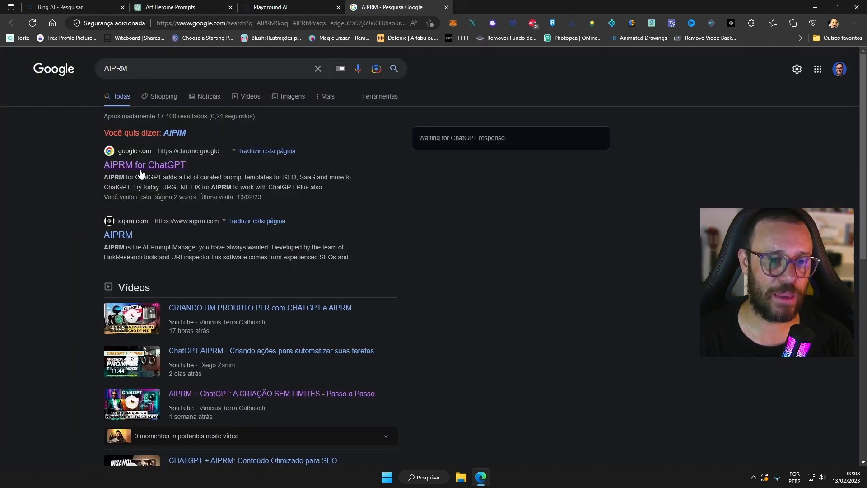
pyautogui.click(141, 166)
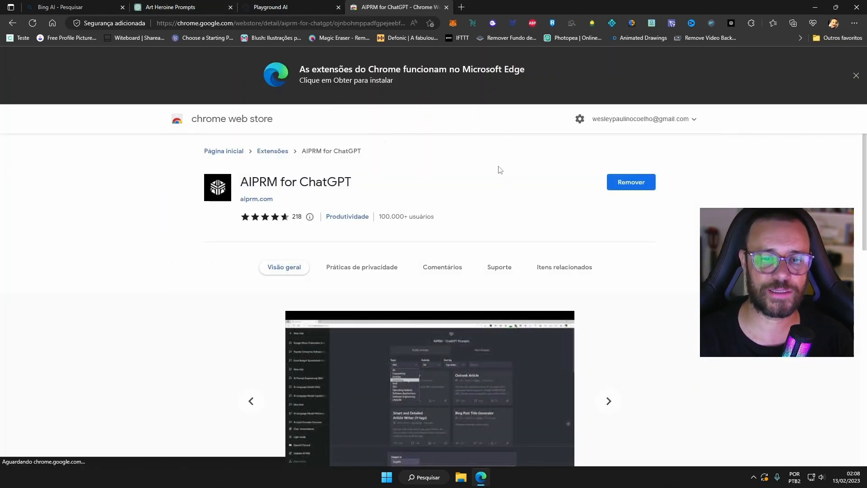
pyautogui.moveTo(240, 182); pyautogui.dragTo(344, 177)
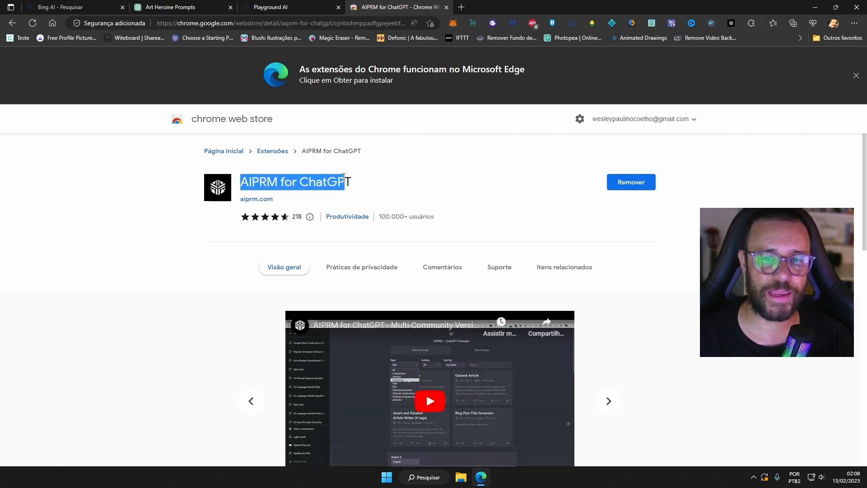
pyautogui.click(365, 182)
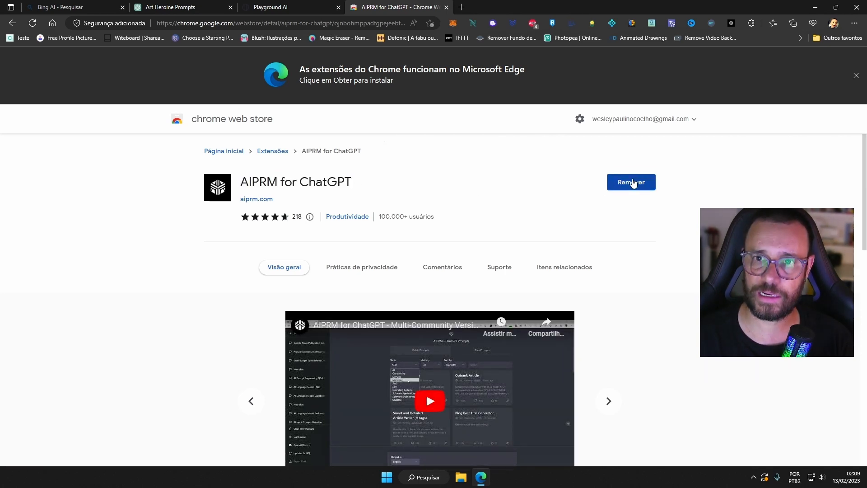
pyautogui.scroll(-5, 657, 310)
pyautogui.scroll(5, 660, 271)
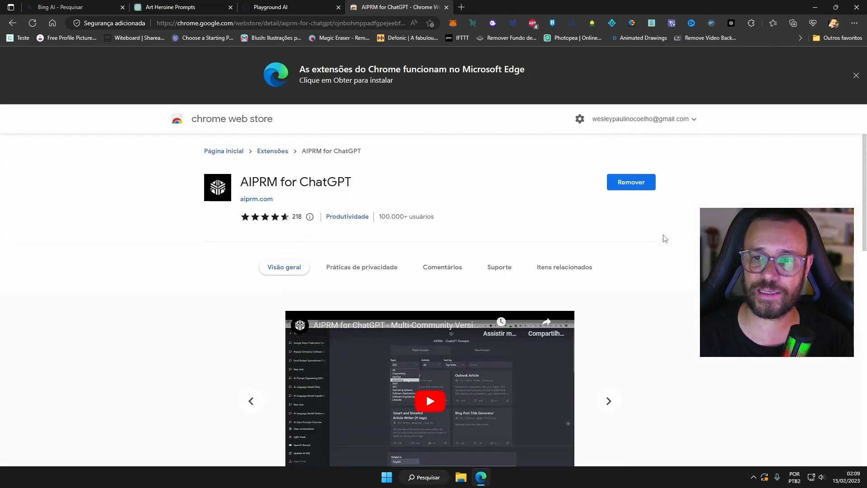
# - Open a new ChatGPT chat in a separate browser tab
pyautogui.click(732, 28)
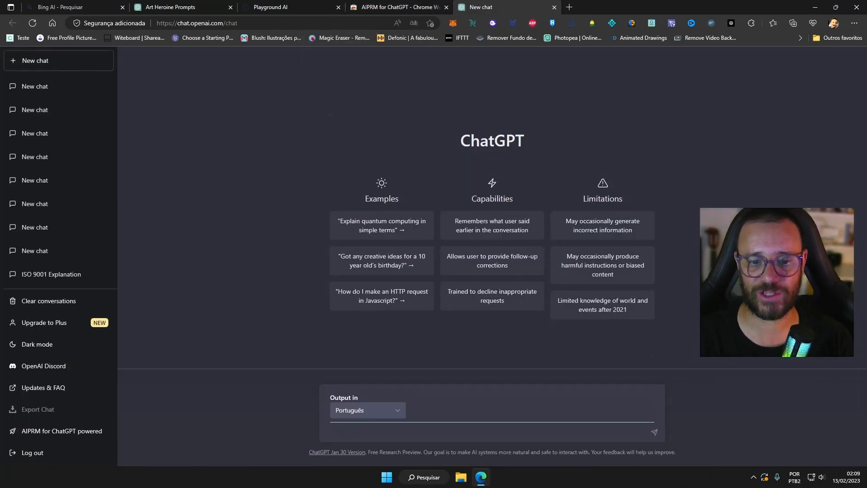
# - Hide the AIPRM for ChatGPT extension from the browser toolbar and show it there again
pyautogui.scroll(10, 749, 186)
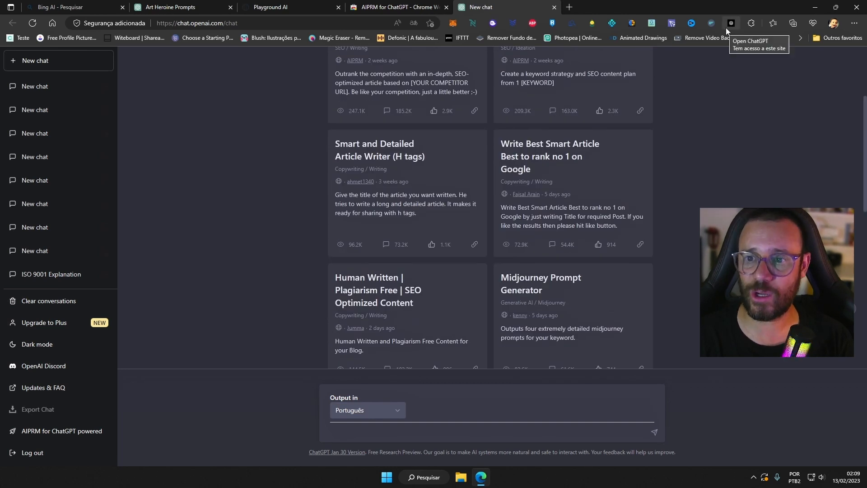
pyautogui.click(753, 26)
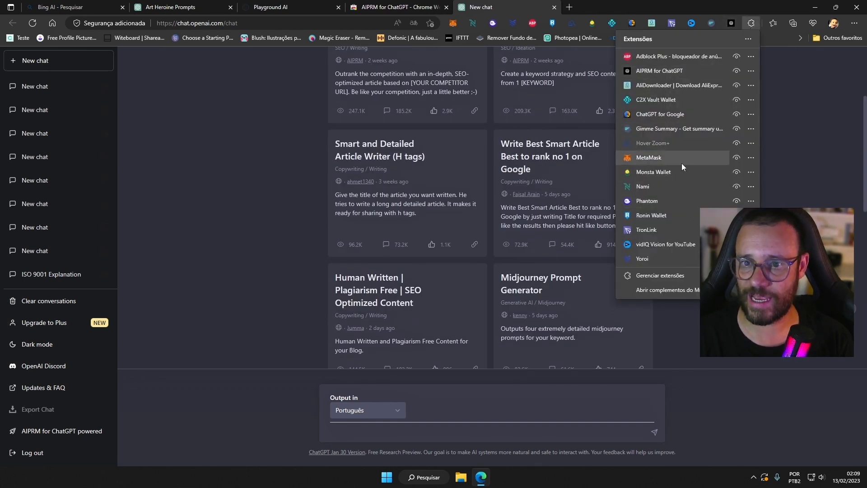
pyautogui.click(737, 70)
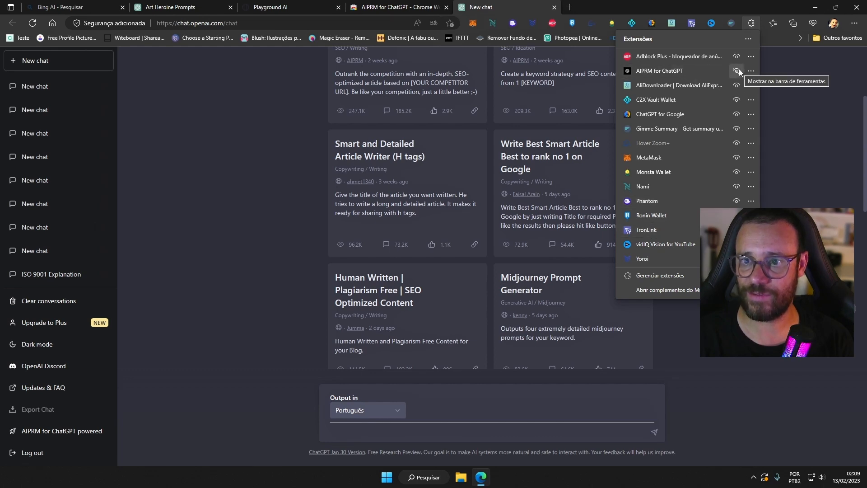
pyautogui.click(738, 71)
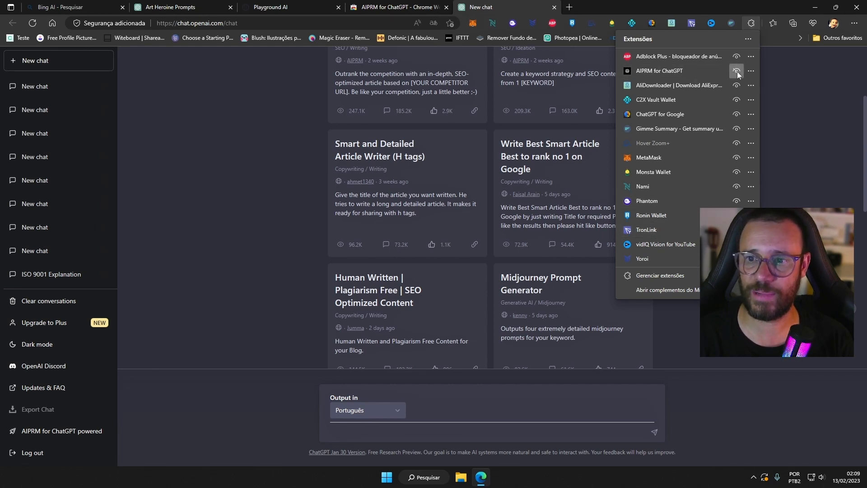
pyautogui.click(811, 167)
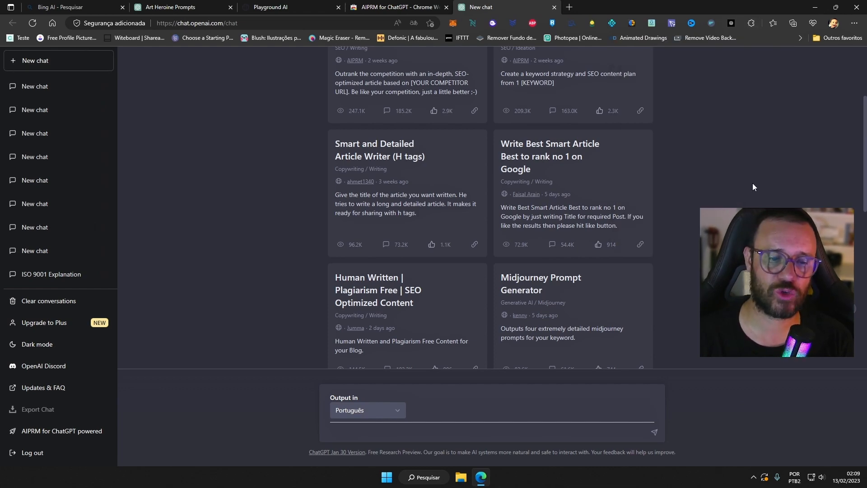
# - Switch to the Bing AI chat and ask the suggested question about foods for a picky child who only eats orange-coloured food
pyautogui.scroll(-10, 530, 223)
pyautogui.scroll(10, 510, 271)
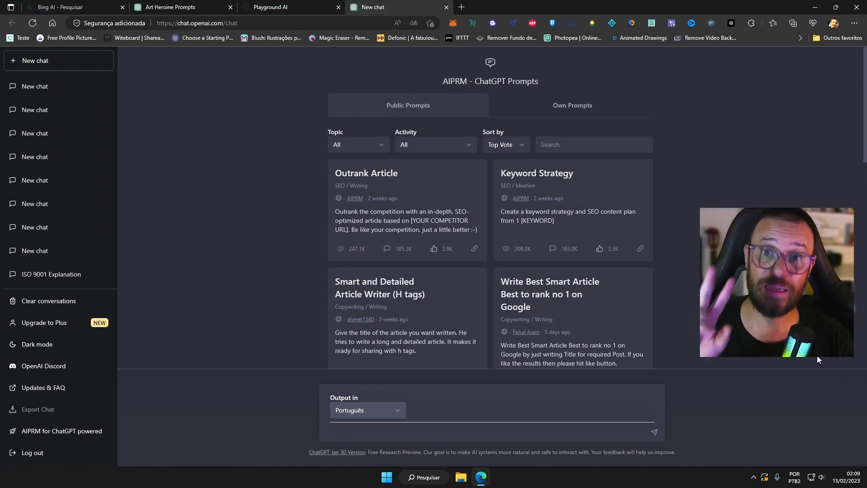
pyautogui.click(77, 7)
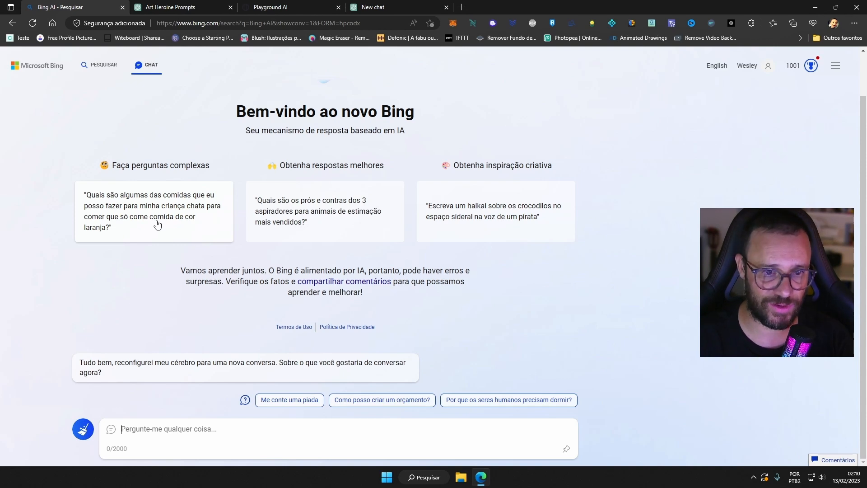
pyautogui.click(141, 223)
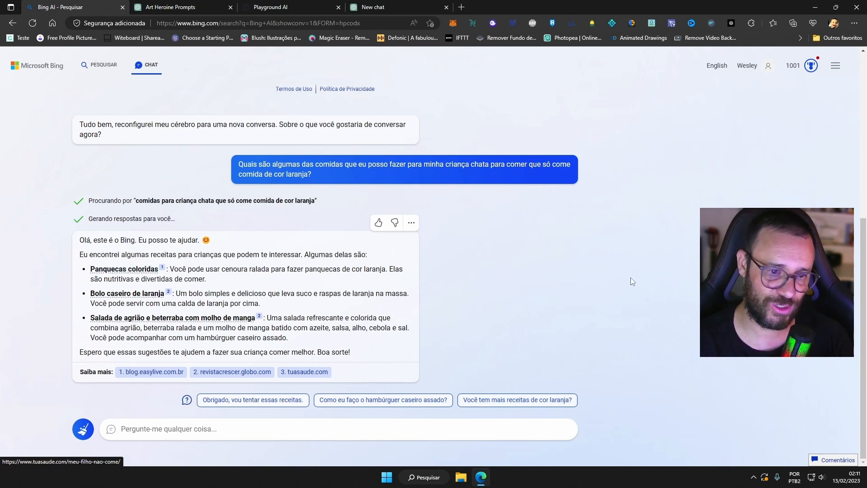
# - Ask Bing "descreva a receita do bolo caseiro de laranja"
pyautogui.click(214, 424)
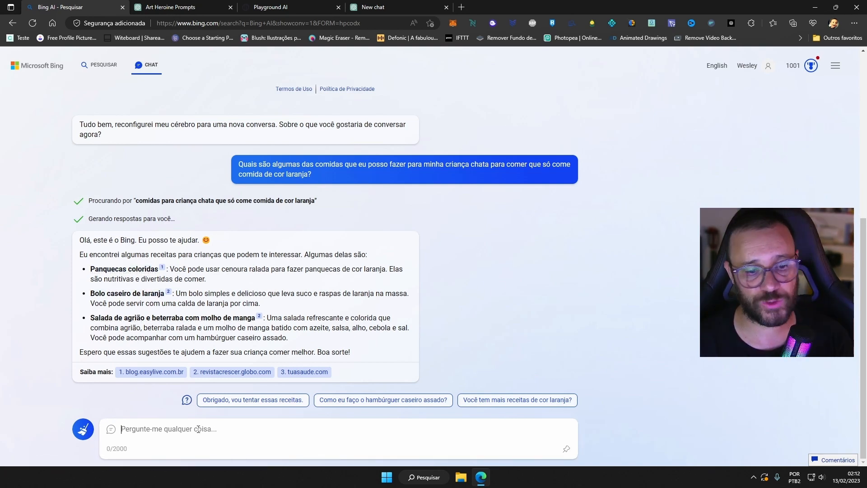
pyautogui.write('descreva a receita do')
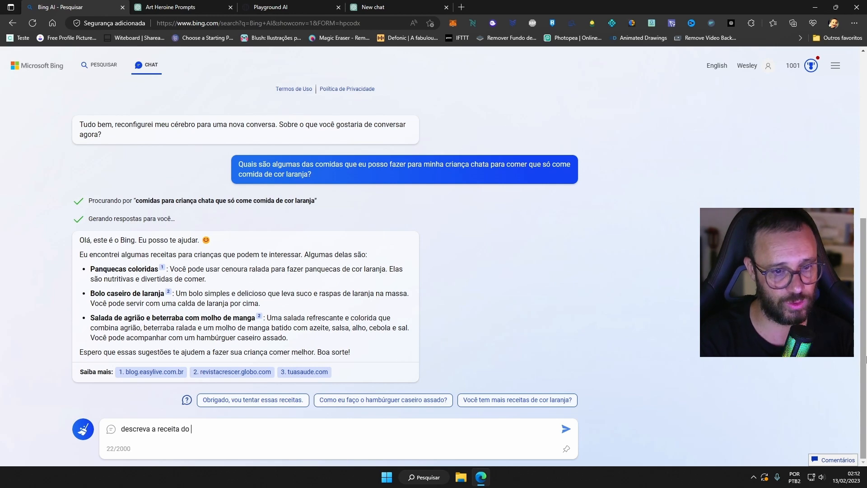
pyautogui.write(' bolo caseiro de laranja')
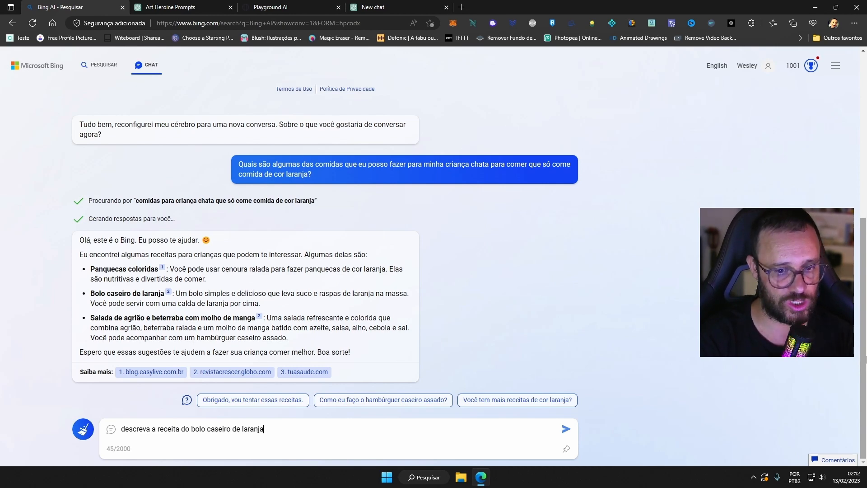
pyautogui.press('Return')
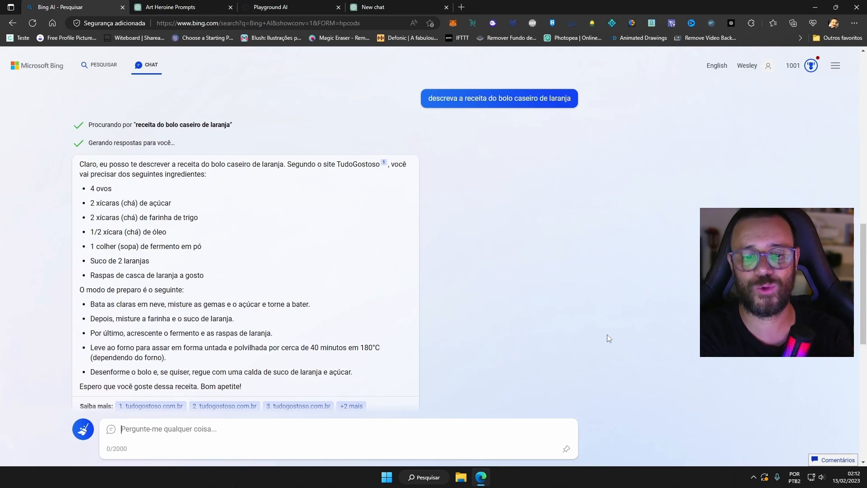
# - Examine Bing's orange cake recipe, its cited TudoGostoso source, the related videos and the suggested follow-up questions
pyautogui.scroll(-4, 456, 291)
pyautogui.scroll(2, 461, 290)
pyautogui.scroll(-2, 465, 287)
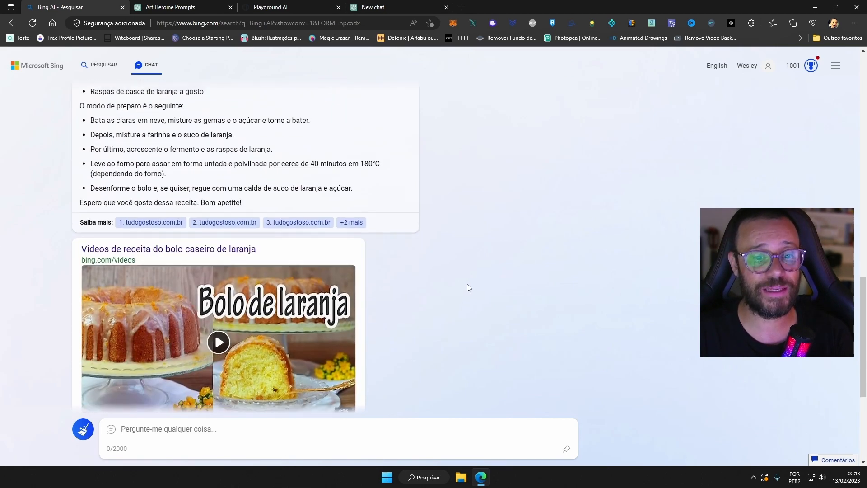
pyautogui.scroll(4, 467, 283)
pyautogui.moveTo(339, 168)
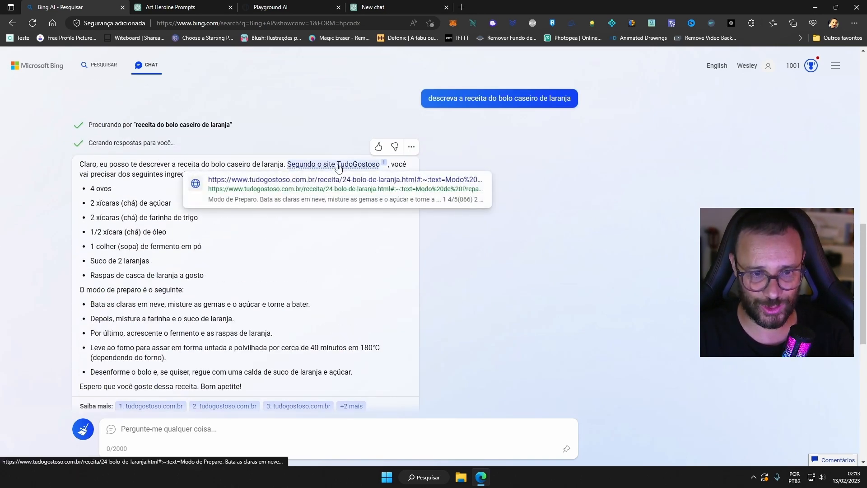
pyautogui.scroll(-5, 405, 234)
pyautogui.scroll(-2, 406, 234)
pyautogui.scroll(1, 397, 229)
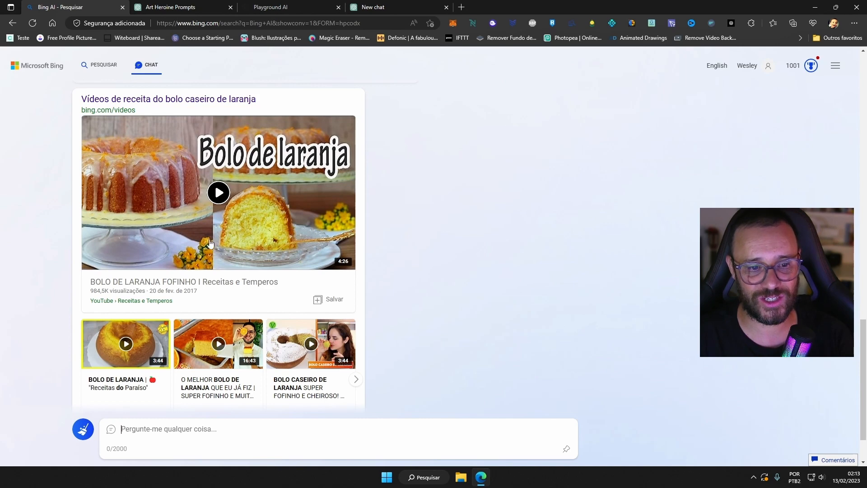
pyautogui.scroll(-2, 222, 227)
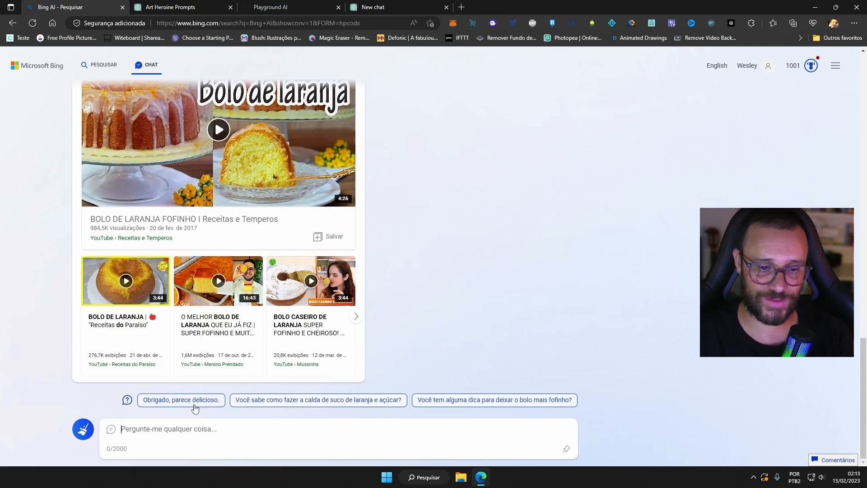